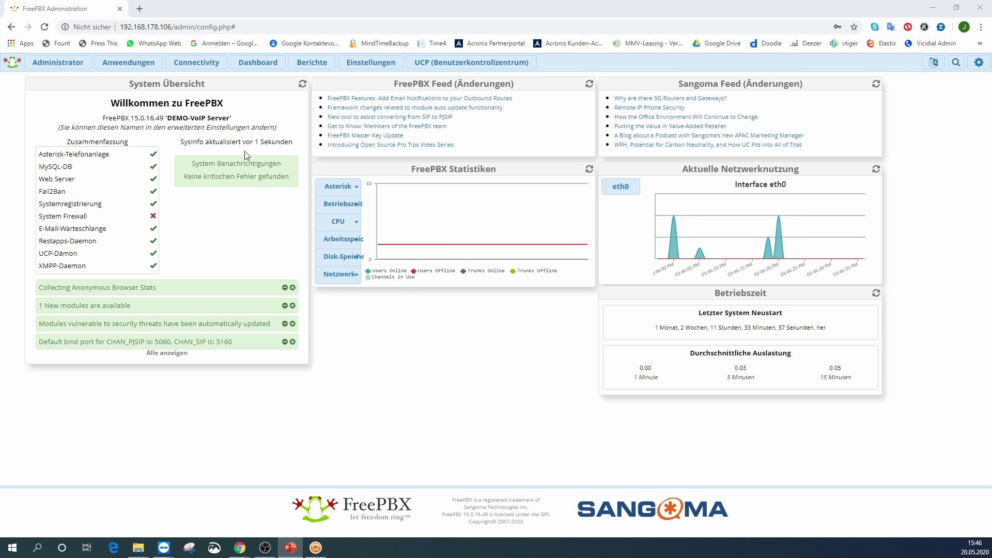
- From Connectivity > Hauptleitungen, start adding a new SIP (chan_pjsip) trunk
left_click(202, 63)
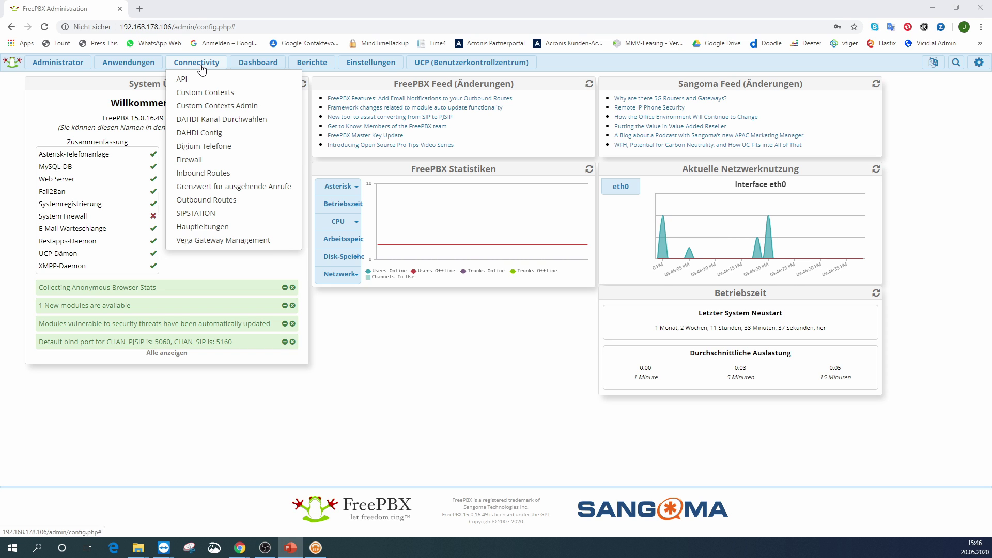
left_click(210, 231)
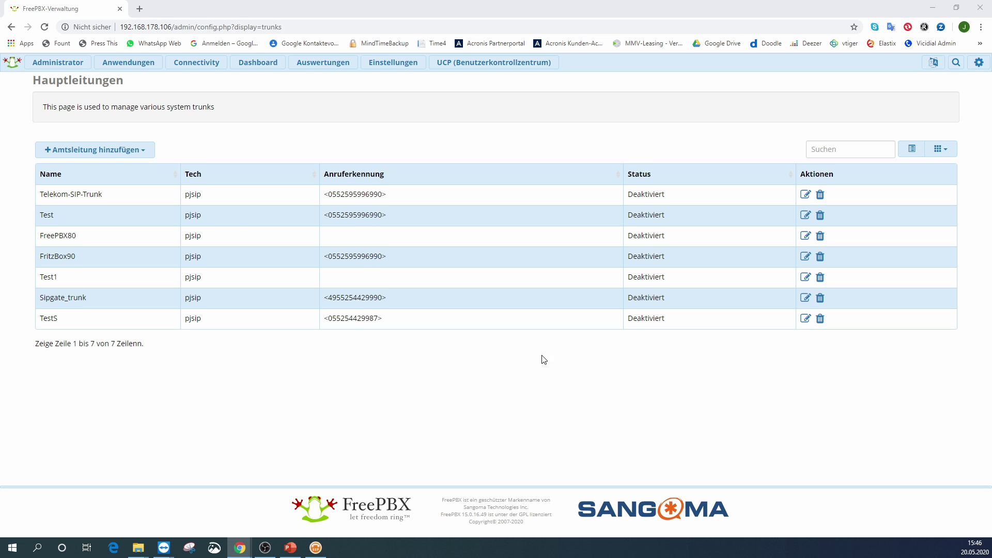
left_click(100, 150)
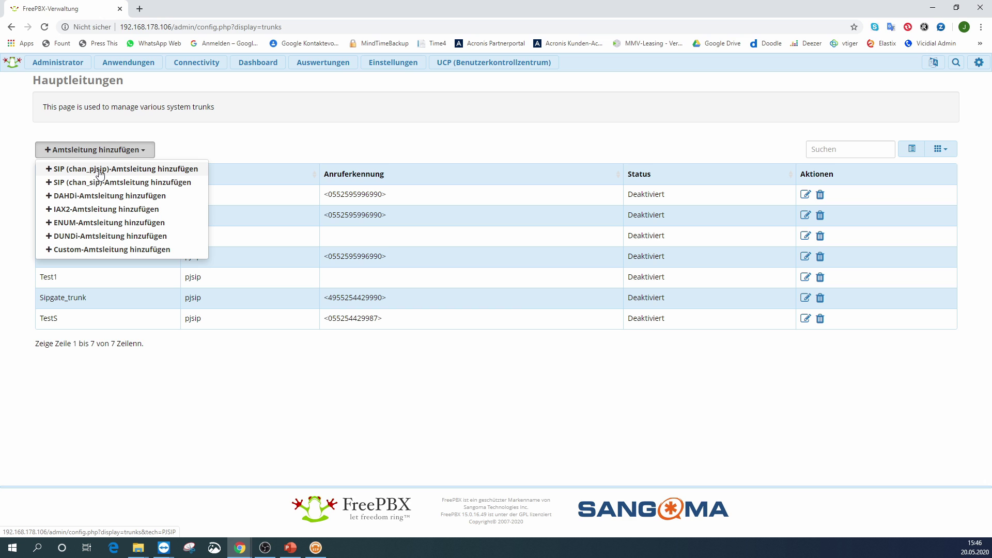
left_click(100, 170)
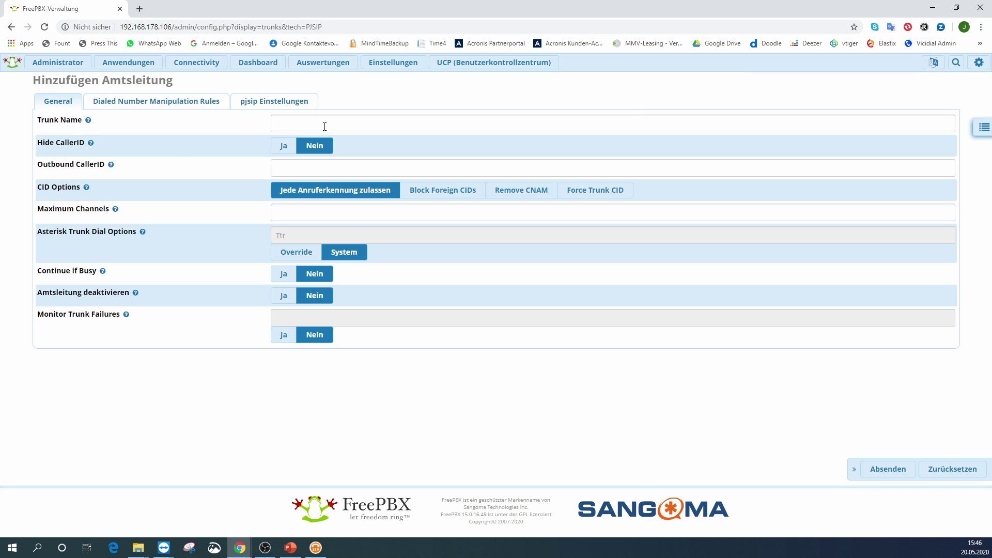
- Name the trunk Sipgate_Basic, fill in the company outbound caller ID, and set Maximum Channels to 2
left_click(325, 124)
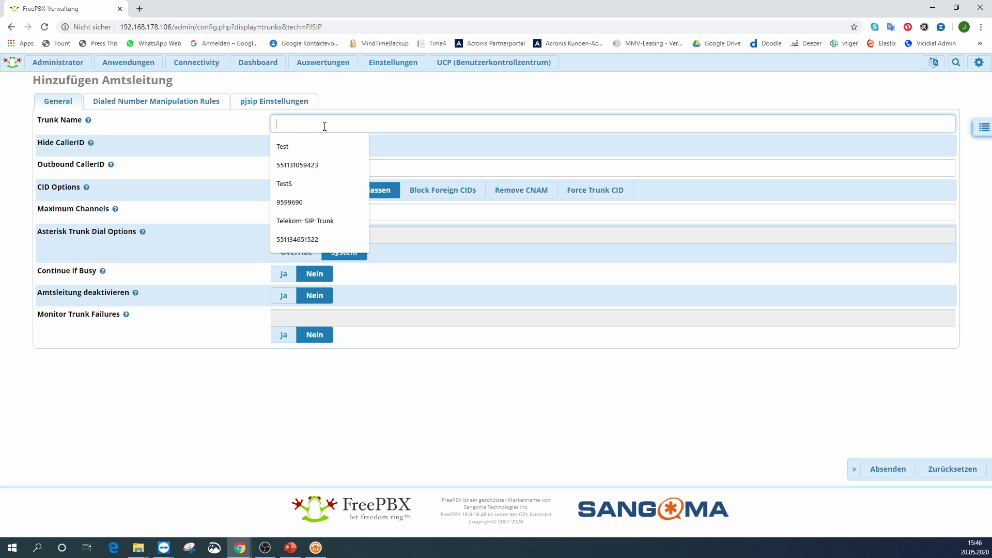
type("Sipgate_Basic")
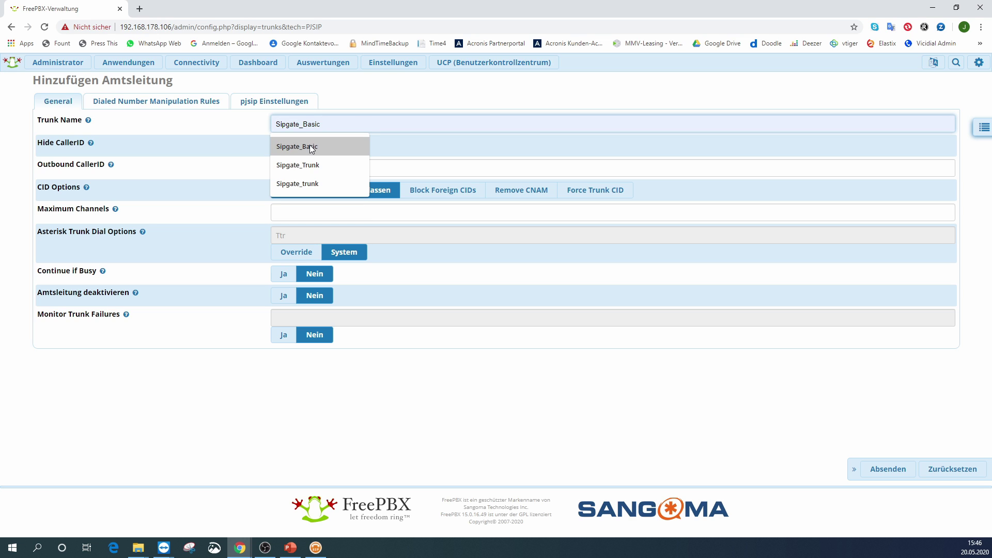
left_click(310, 148)
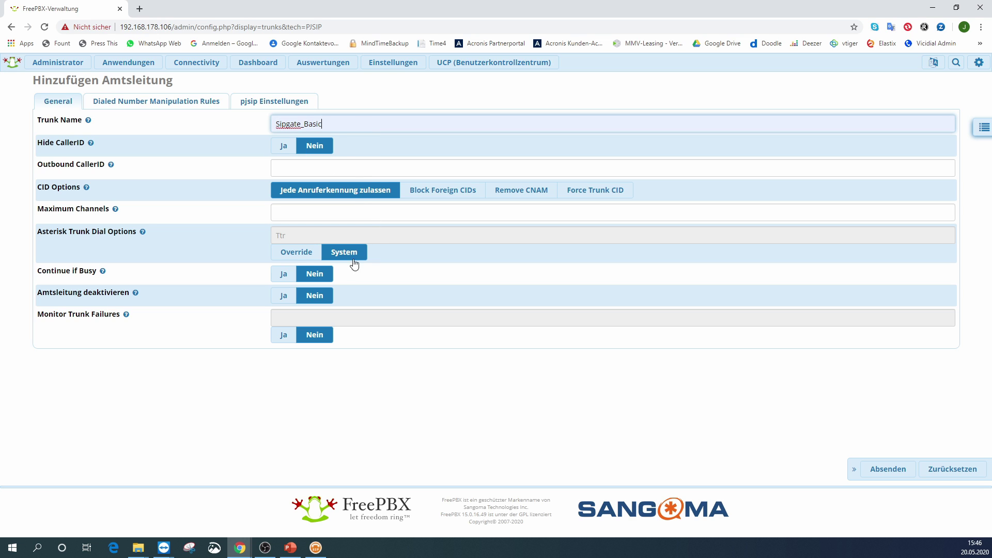
left_click(283, 169)
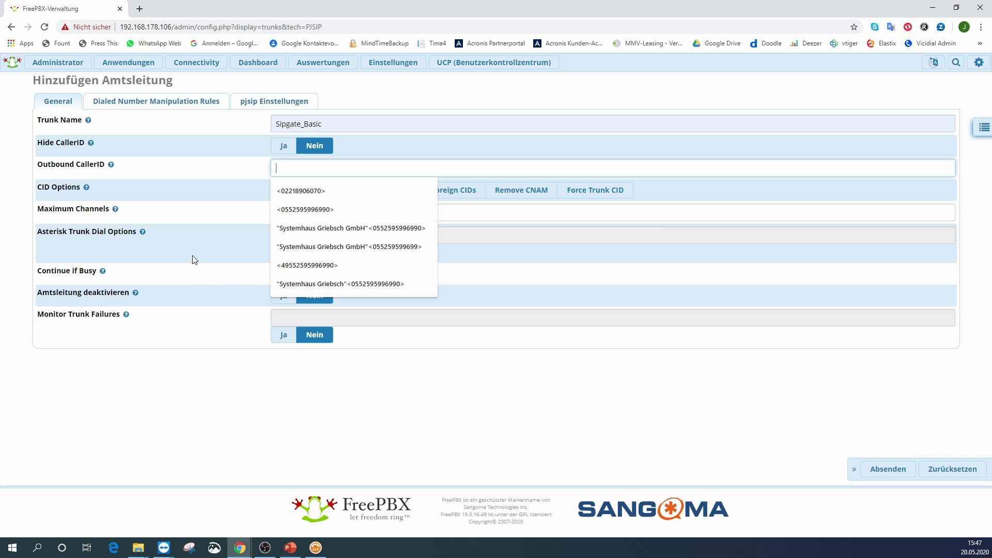
left_click(293, 192)
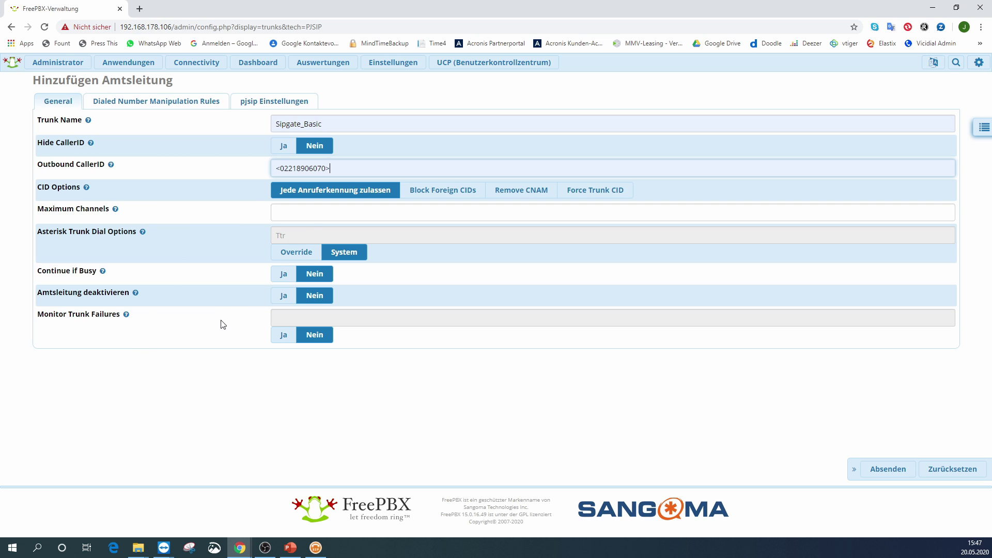
left_click(283, 214)
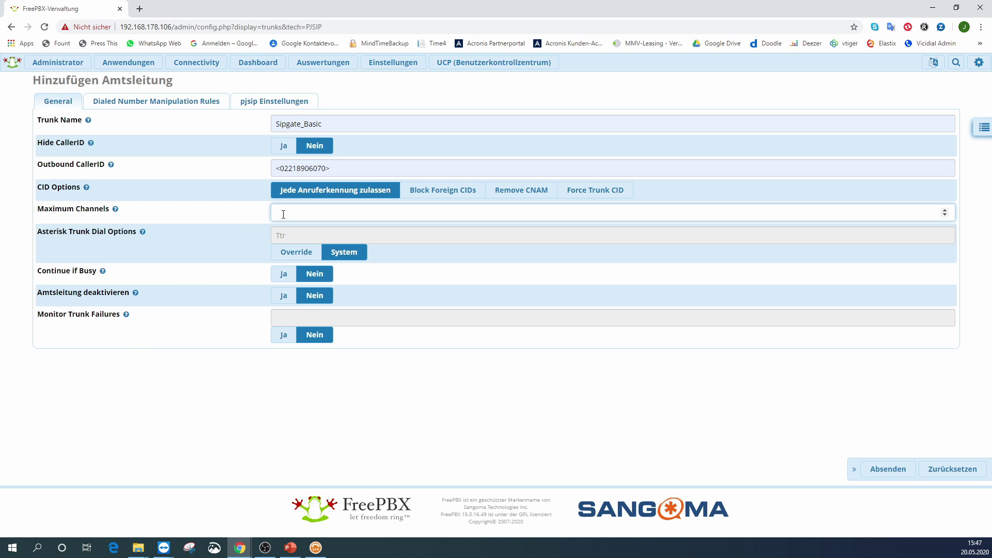
type("2")
- Enter the Sipgate account username and password in the trunk's pjsip settings
left_click(266, 106)
left_click(66, 158)
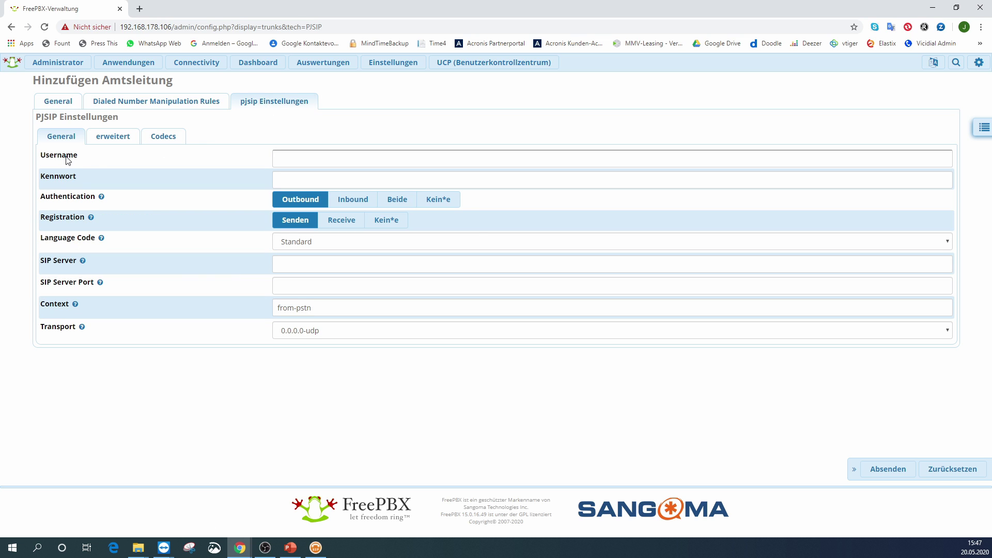
left_click(67, 181)
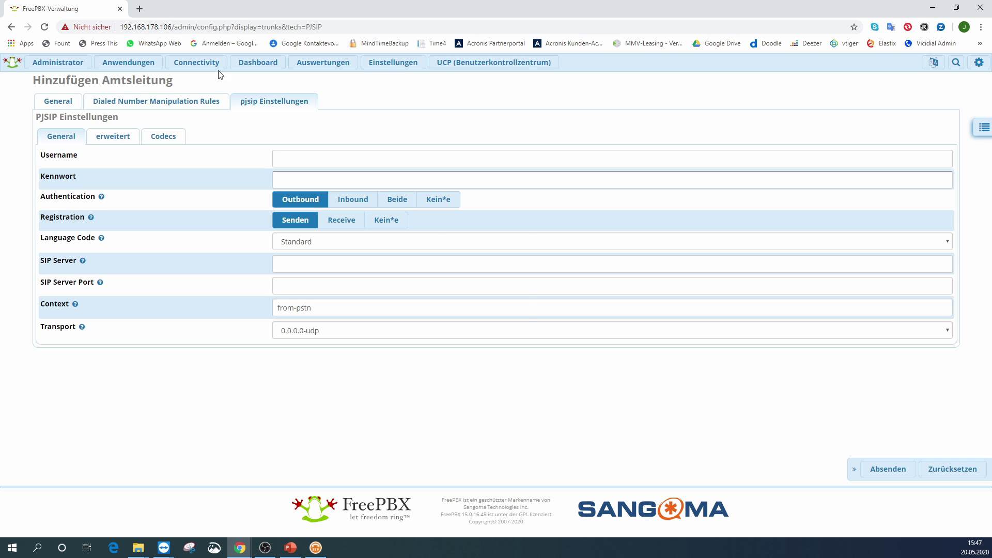
left_click(414, 93)
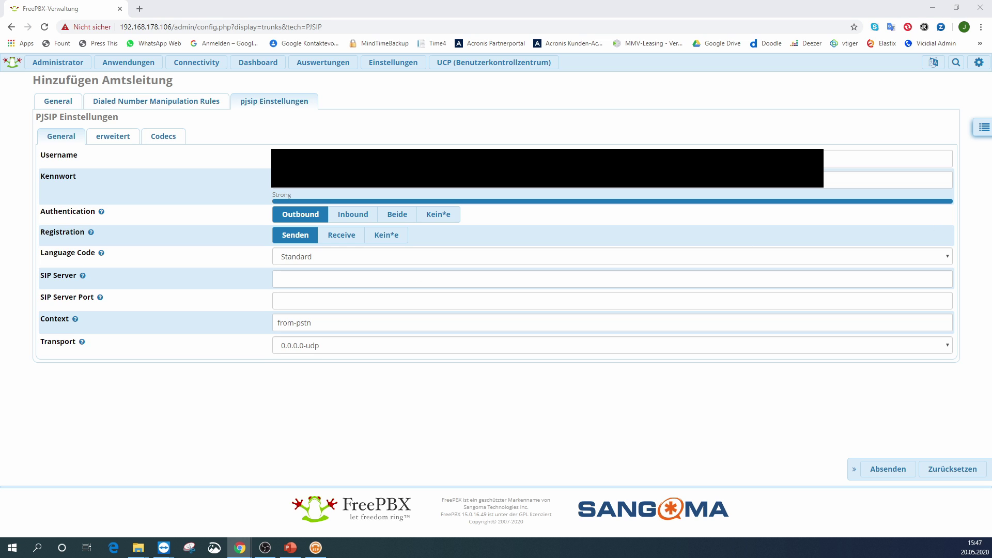
- Set SIP server sipgate.de, port 5060 and context from-pstn-toheader
left_click(314, 280)
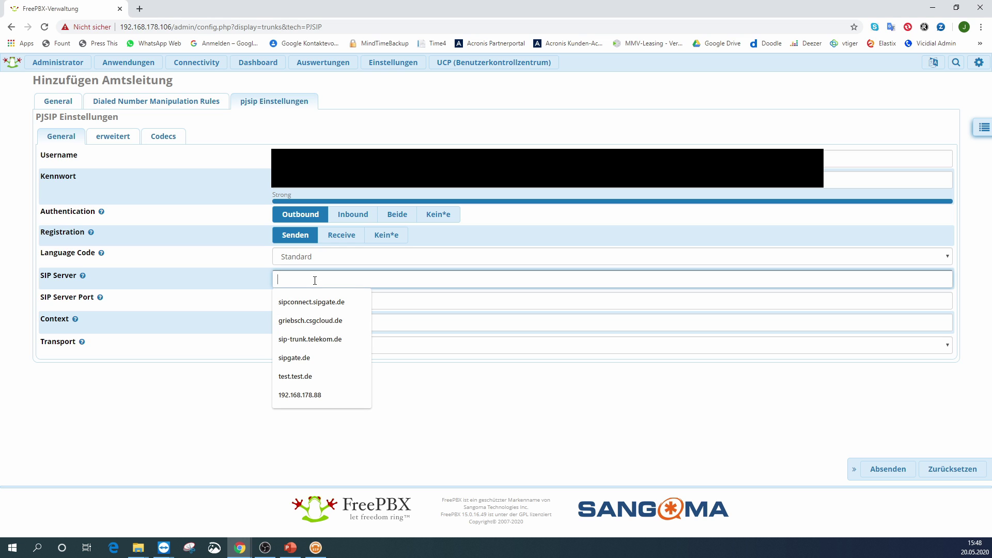
key("Down")
key("Down")
key("Down")
key("Down")
key("Return")
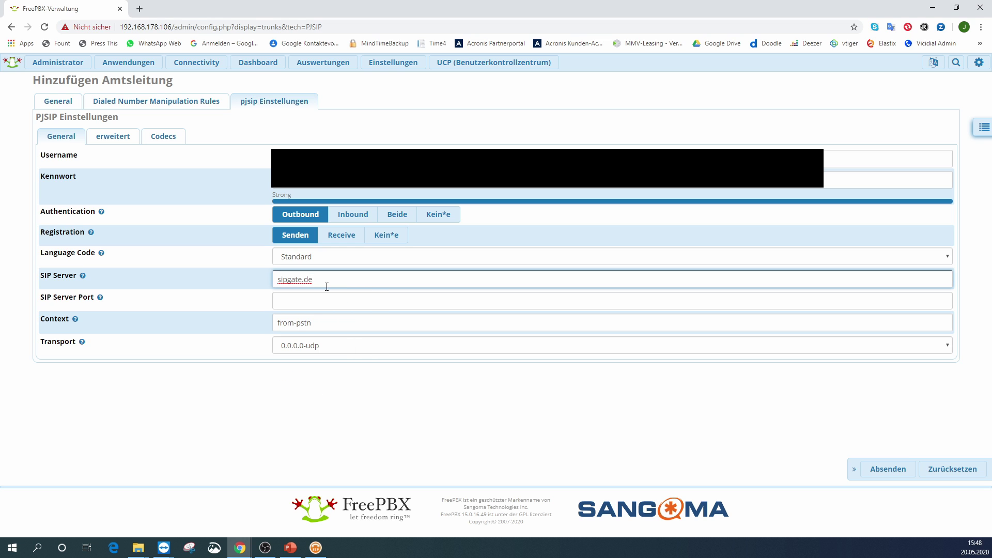
left_click(305, 303)
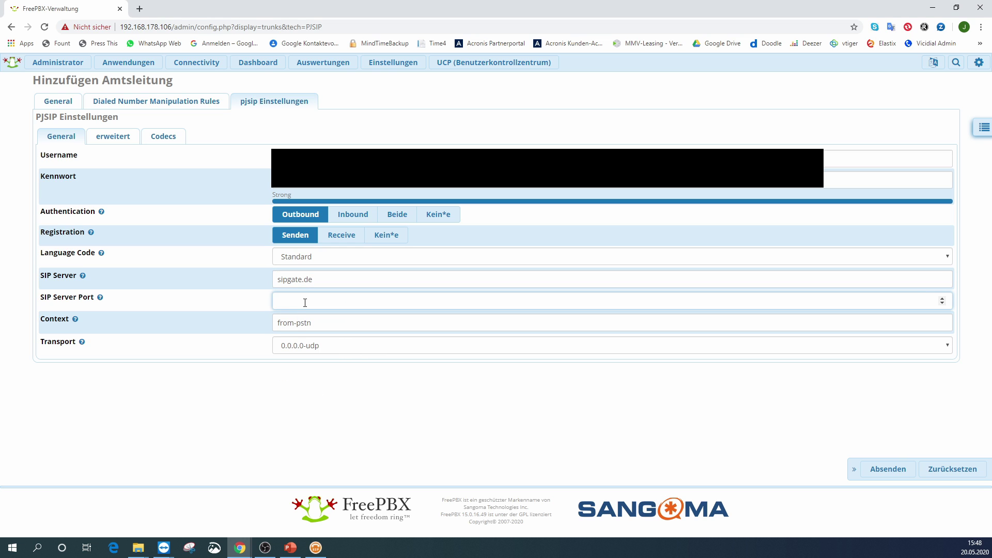
type("5060")
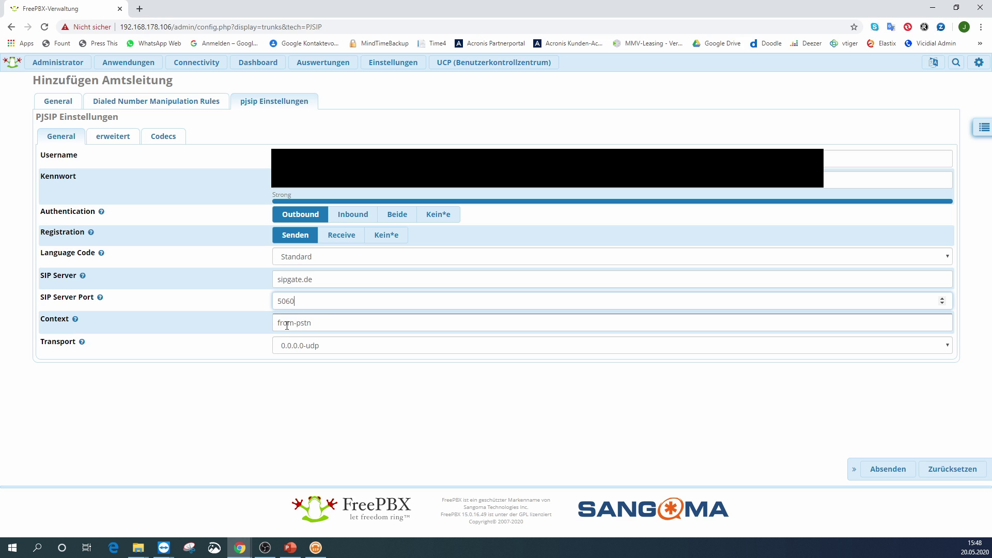
left_click(324, 323)
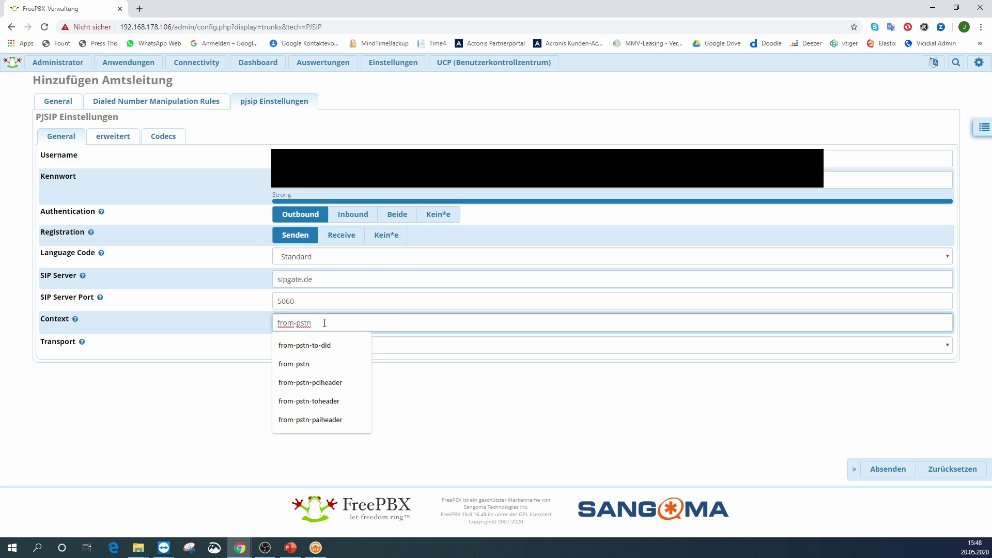
left_click(336, 401)
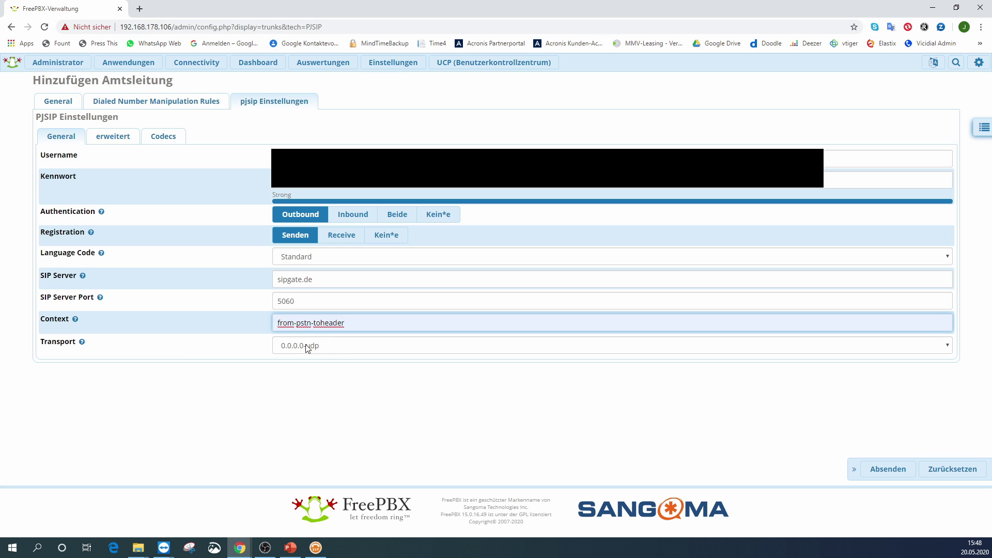
left_click(119, 138)
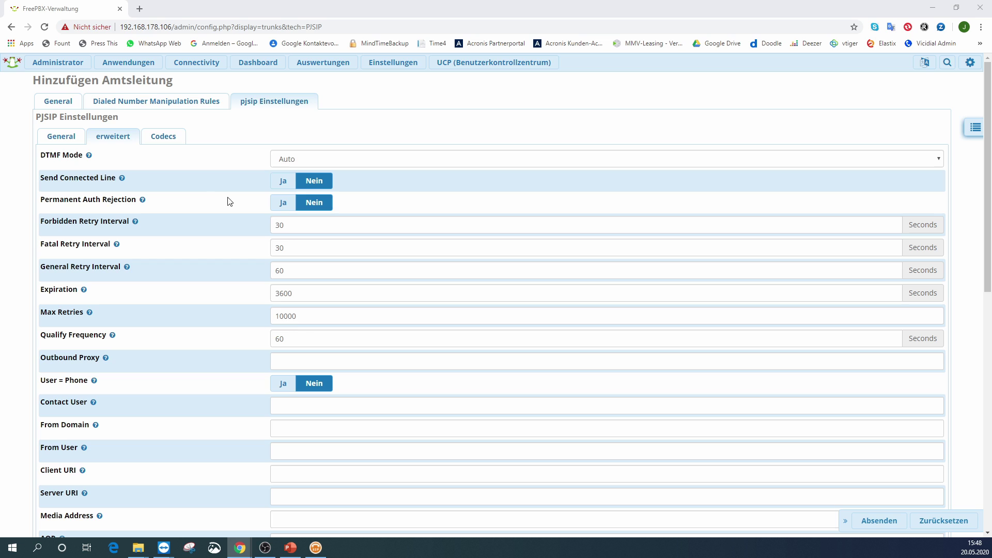
- Enable permanent auth rejection and set the forbidden retry interval to 10 and the fatal retry interval to 60
left_click(283, 203)
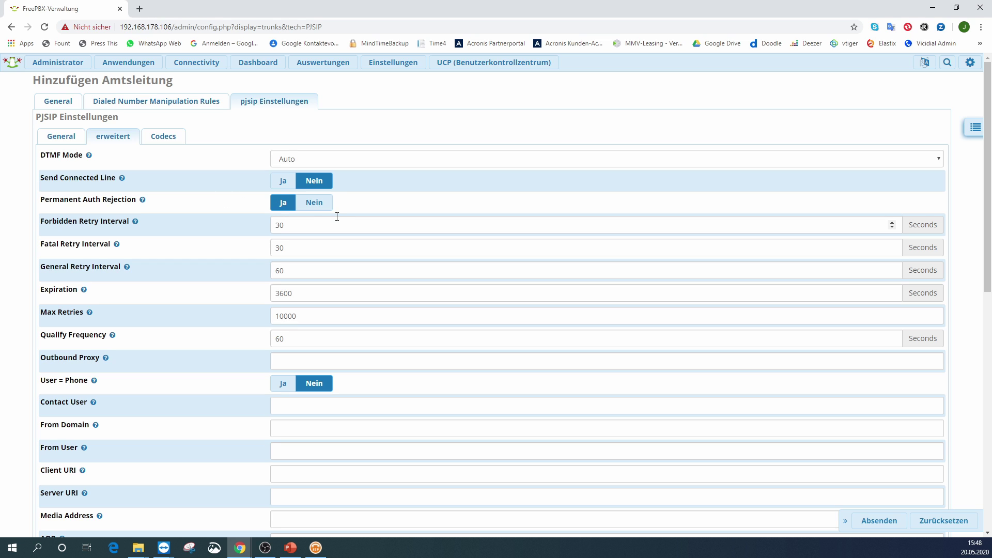
double_click(310, 225)
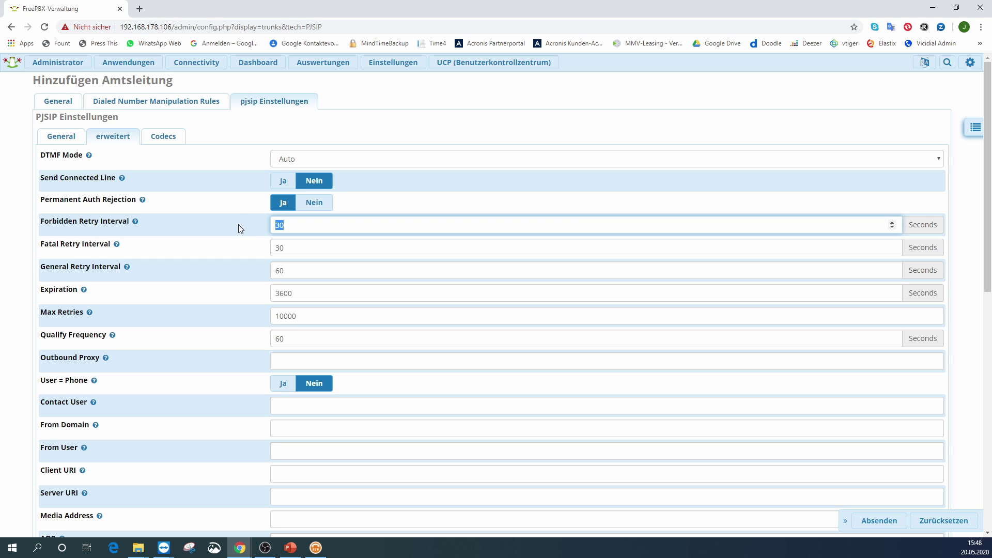
type("10")
double_click(289, 247)
type("60")
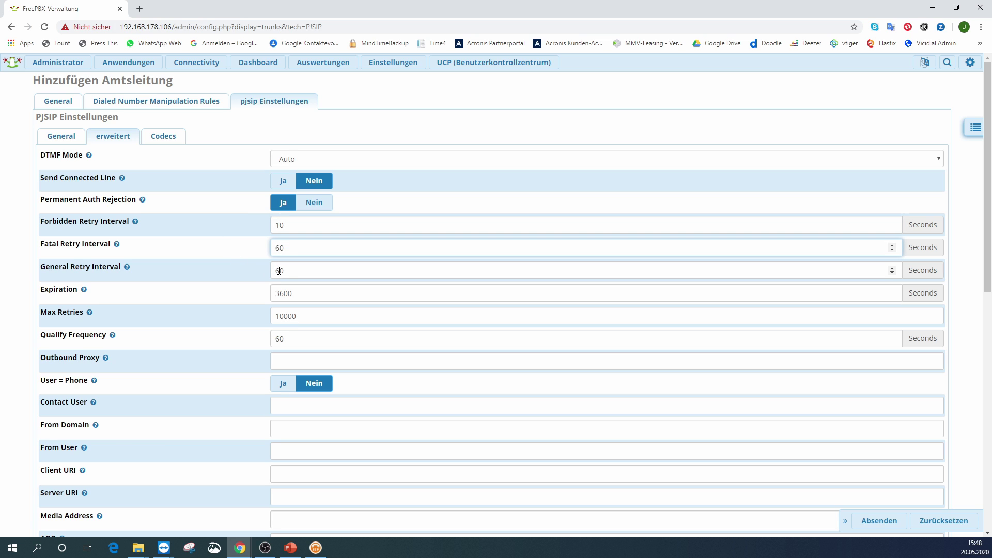
- Set Expiration to 600 seconds and Max Retries to 10
double_click(304, 293)
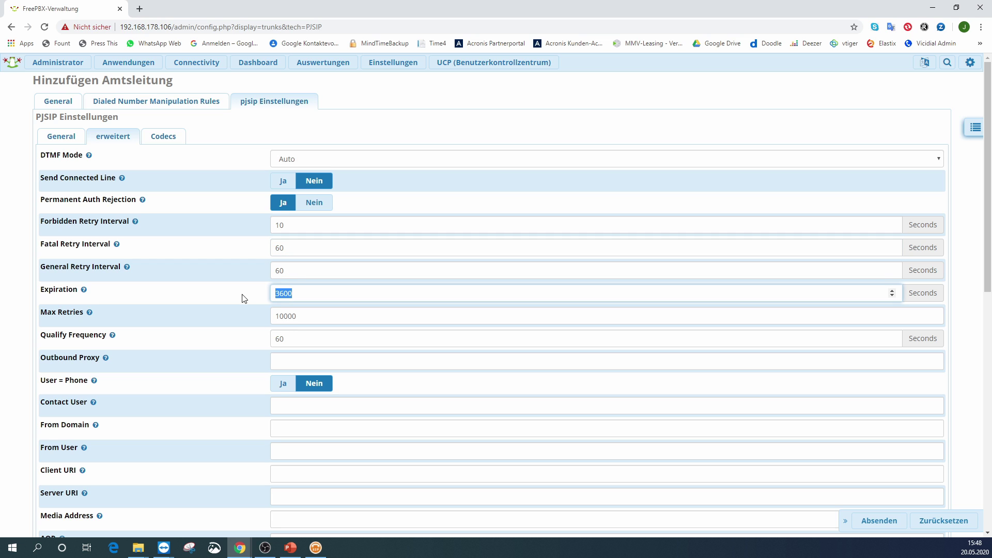
type("600")
key("Tab")
type("10")
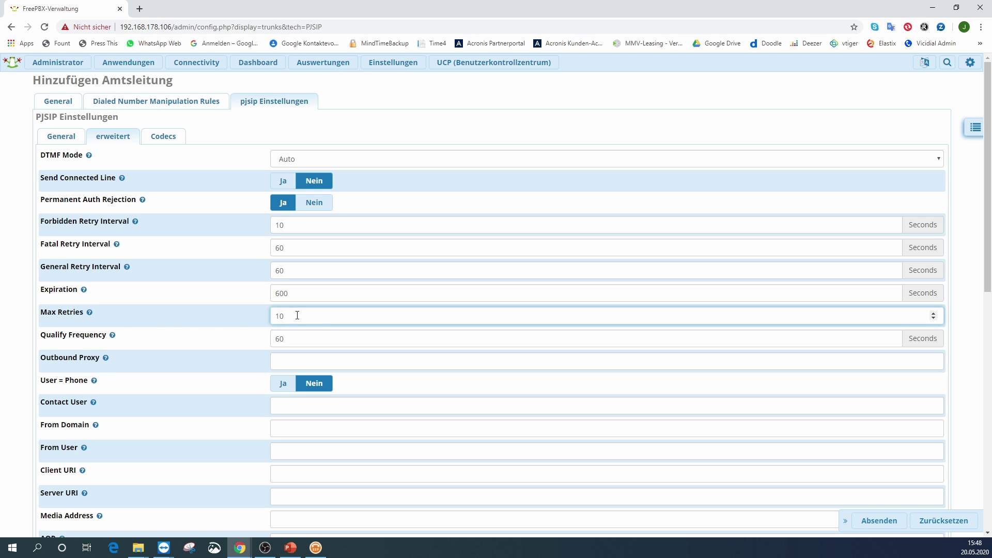
scroll(318, 331, "down", 4)
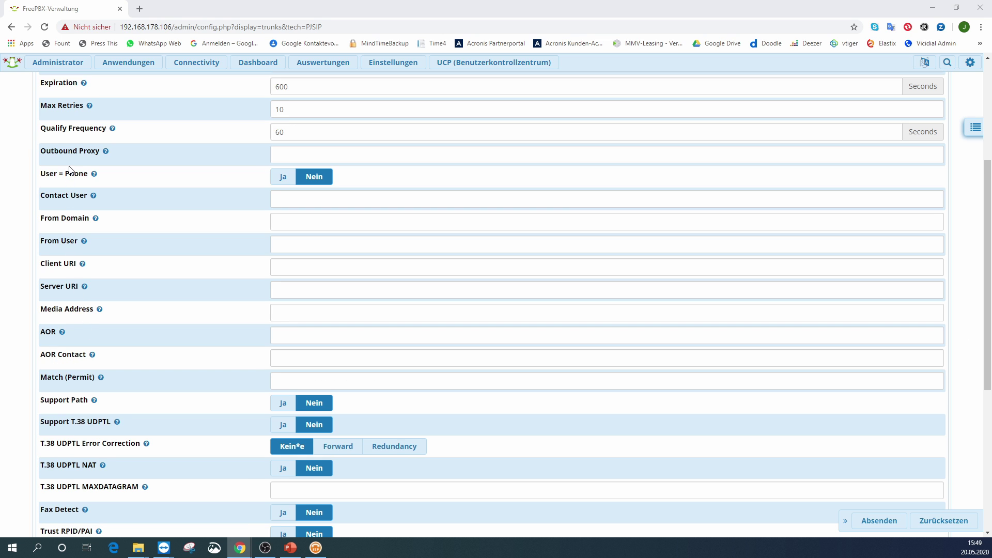
- Fill Contact User and From User with the SIP user ID and set From Domain to sipgate.de
left_click(287, 201)
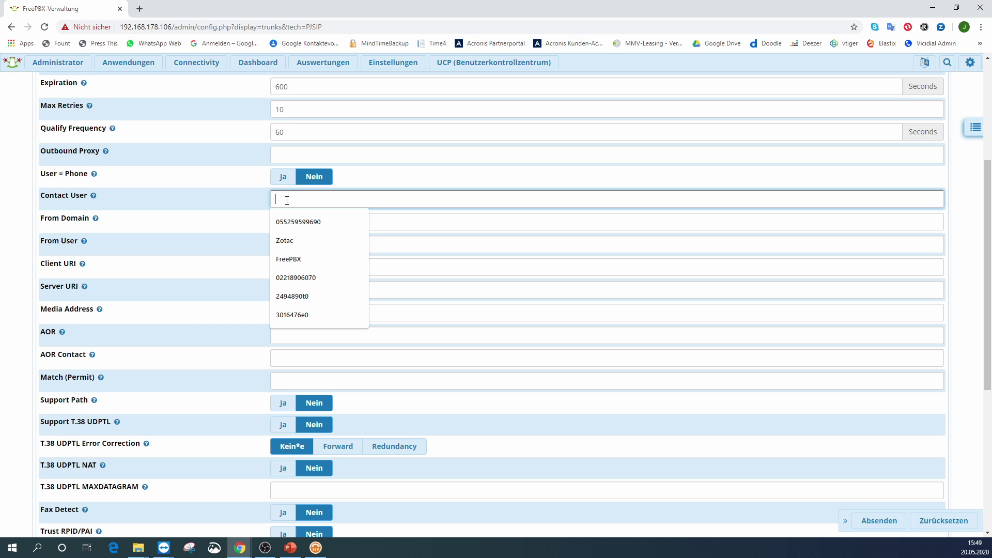
key("Up")
key("Return")
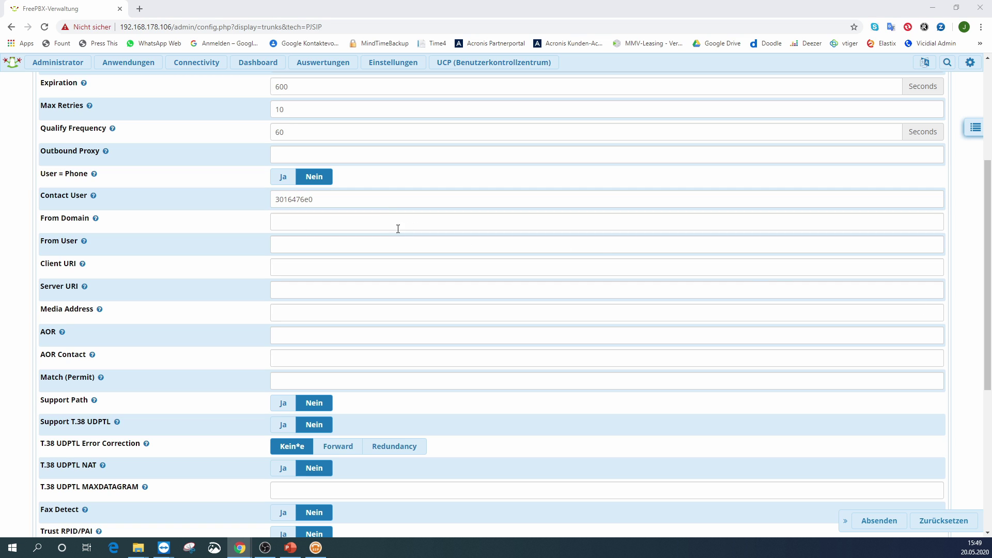
left_click(289, 222)
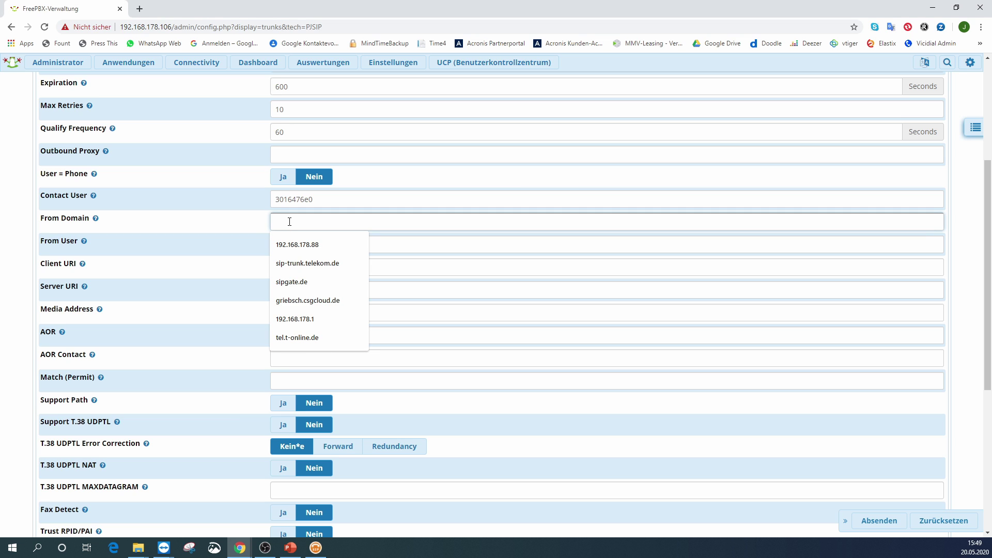
left_click(306, 282)
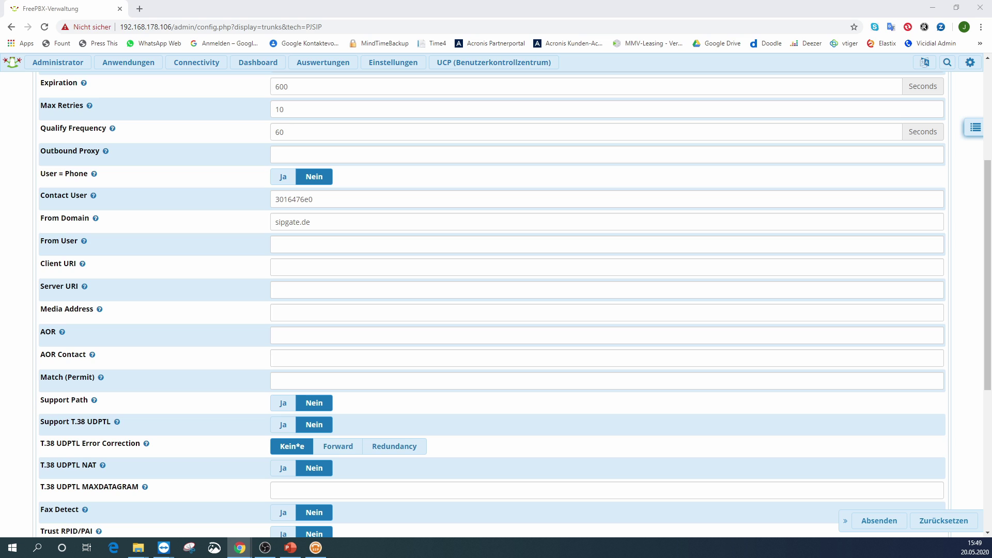
left_click(291, 244)
type("3016476e0")
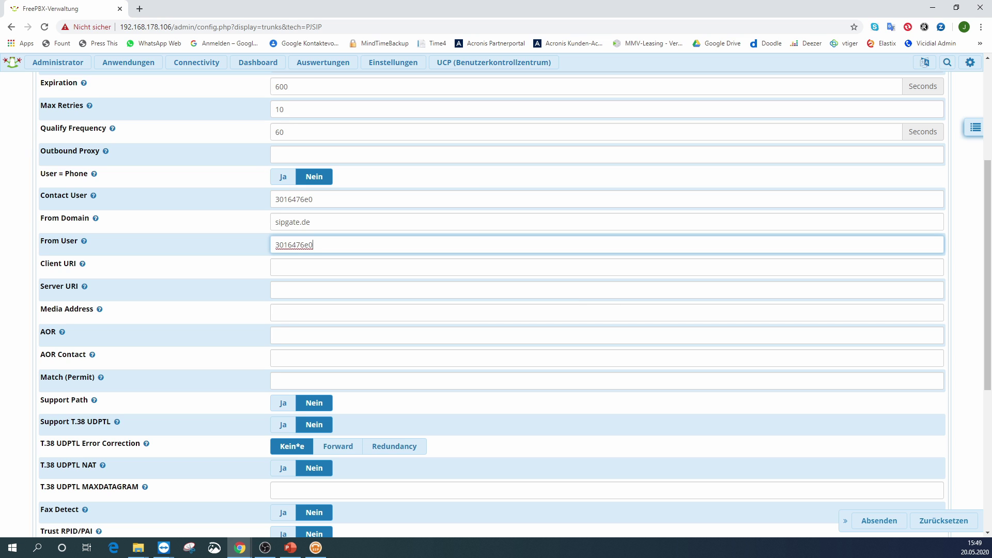
scroll(585, 409, "up", 4)
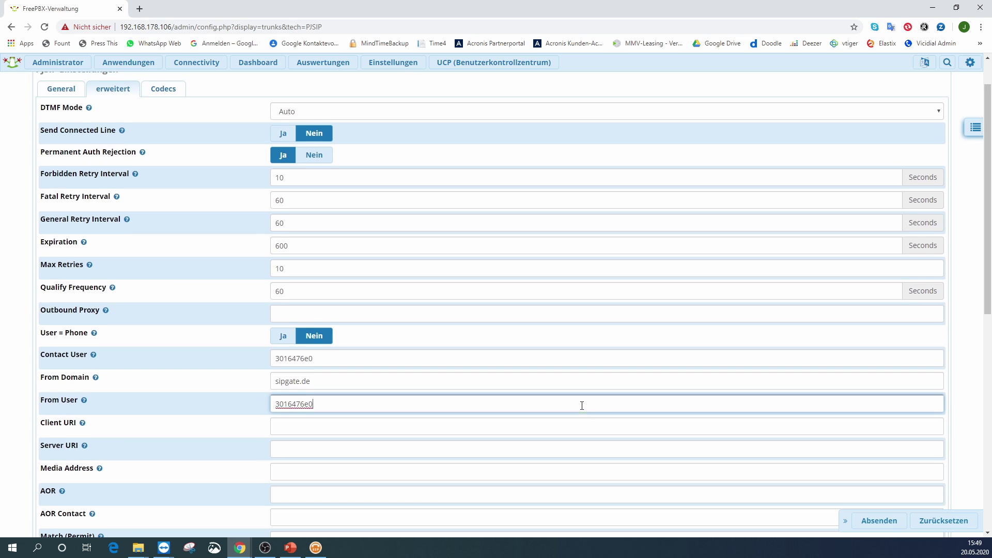
- Order the codecs ulaw, alaw, gsm at the top, disable g722 and g726, and save the trunk
left_click(164, 136)
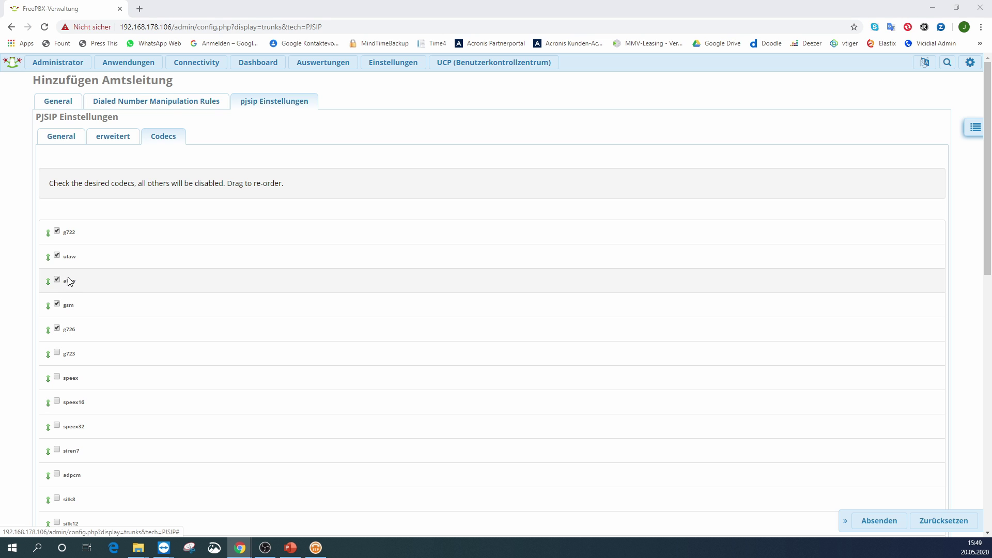
mouse_move(67, 259)
left_mouse_down()
mouse_move(68, 226)
mouse_move(72, 247)
left_mouse_up()
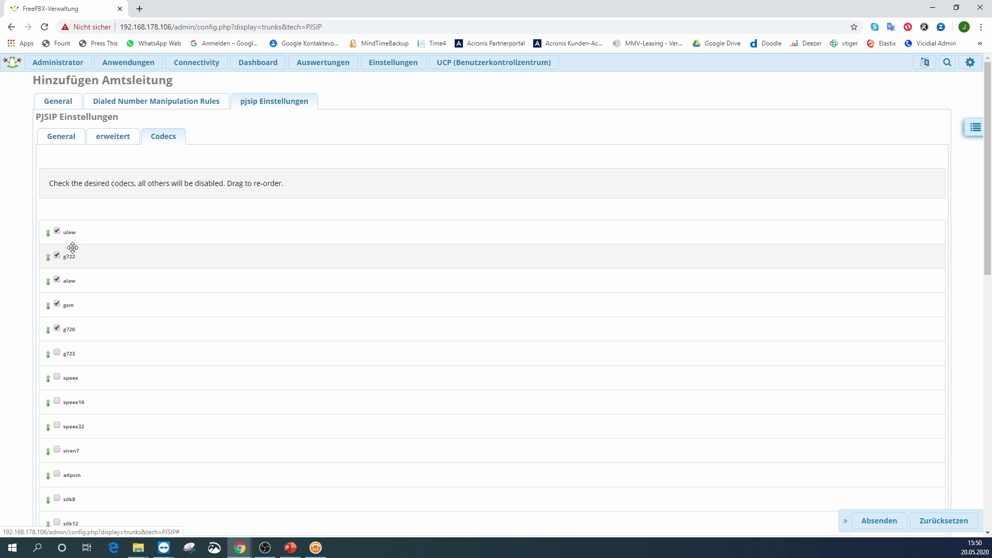
left_click_drag(67, 281, 80, 264)
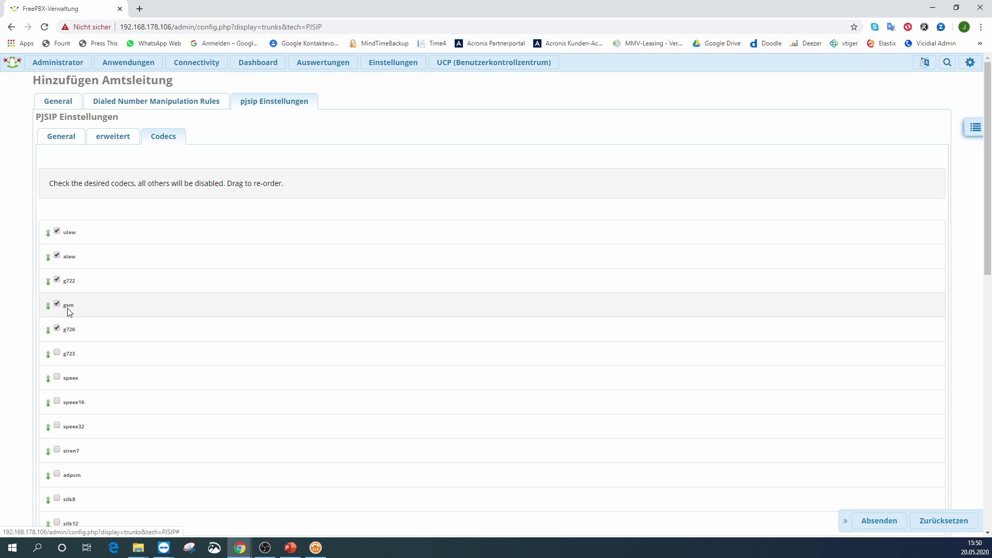
left_click_drag(68, 312, 75, 281)
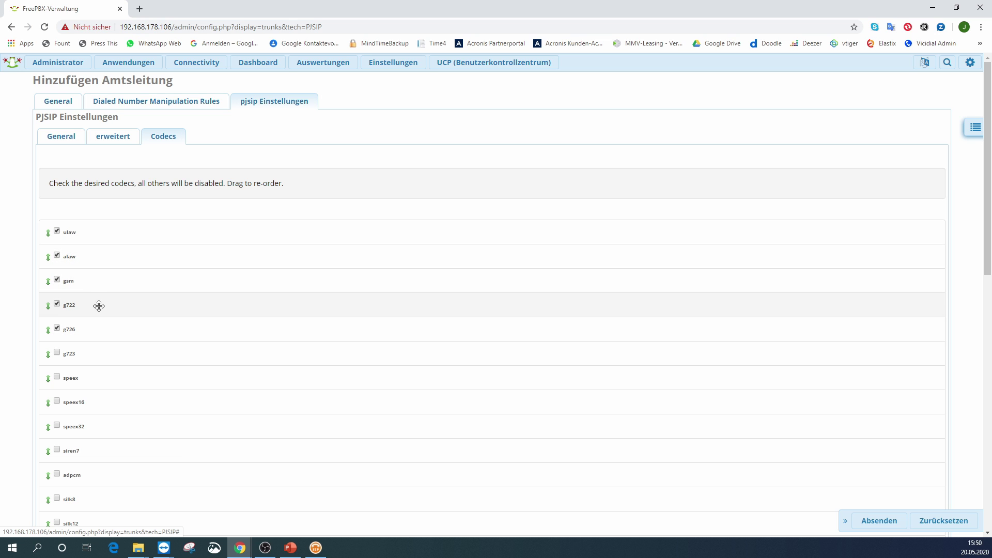
left_click(57, 305)
left_click(57, 329)
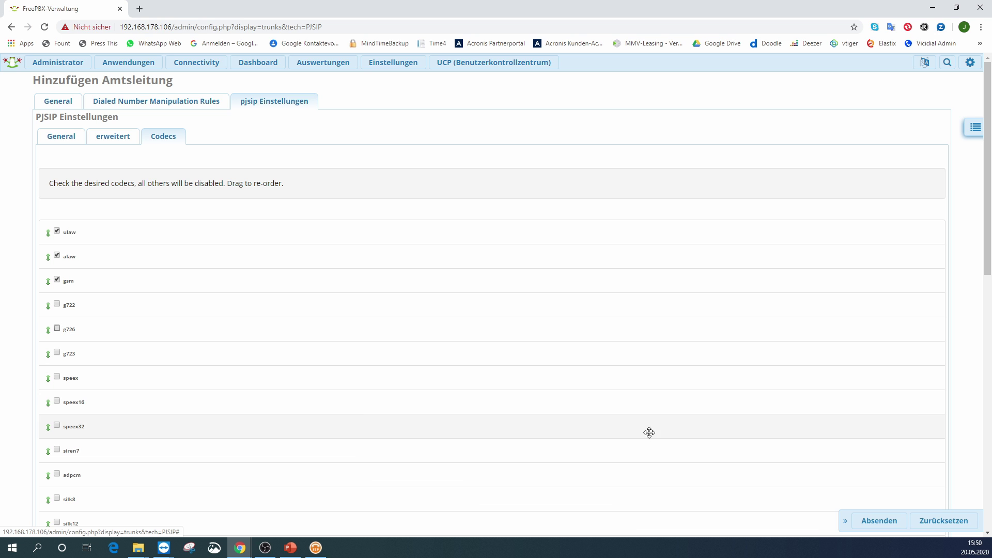
left_click(876, 521)
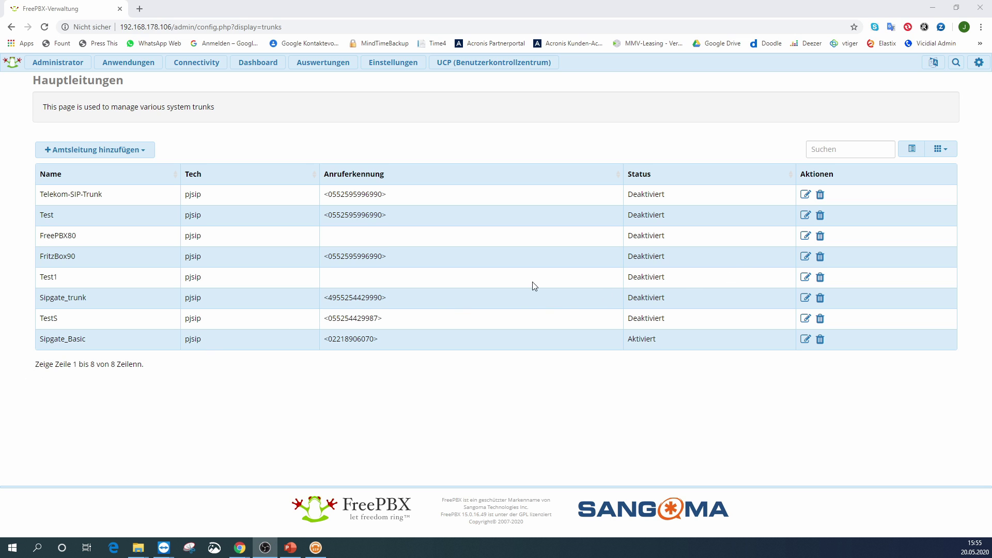
- Start a new inbound route with the description Sipgate_Basic
mouse_move(206, 67)
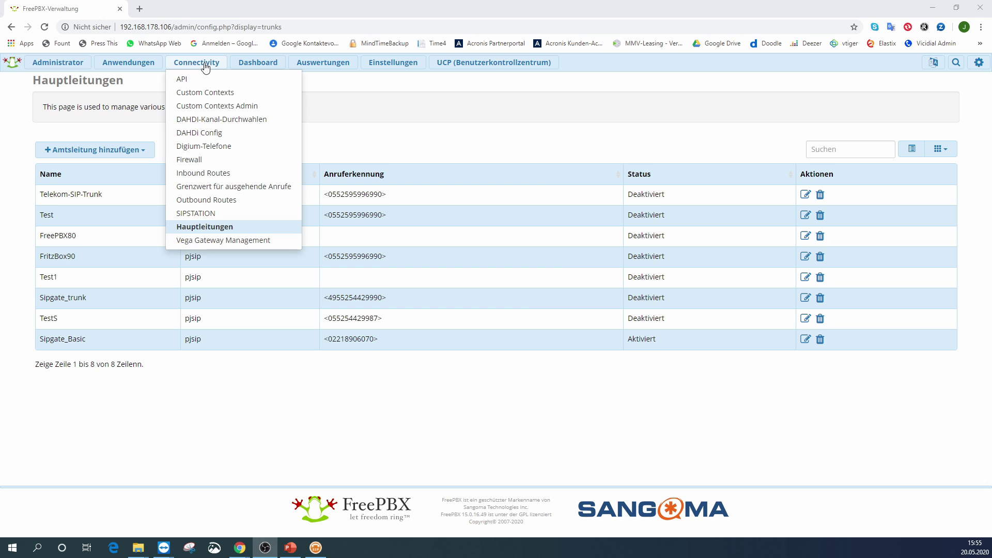
left_click(203, 175)
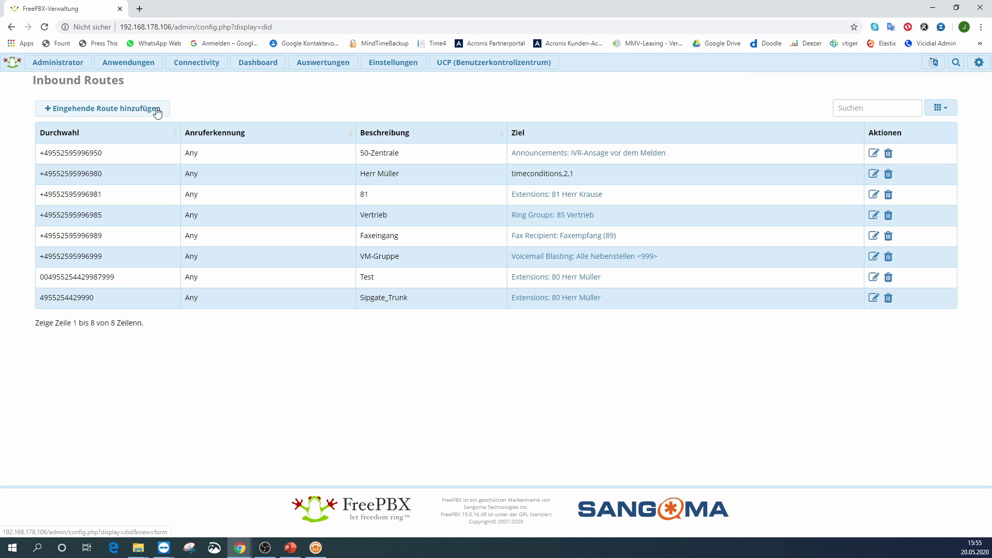
left_click(115, 112)
left_click(299, 138)
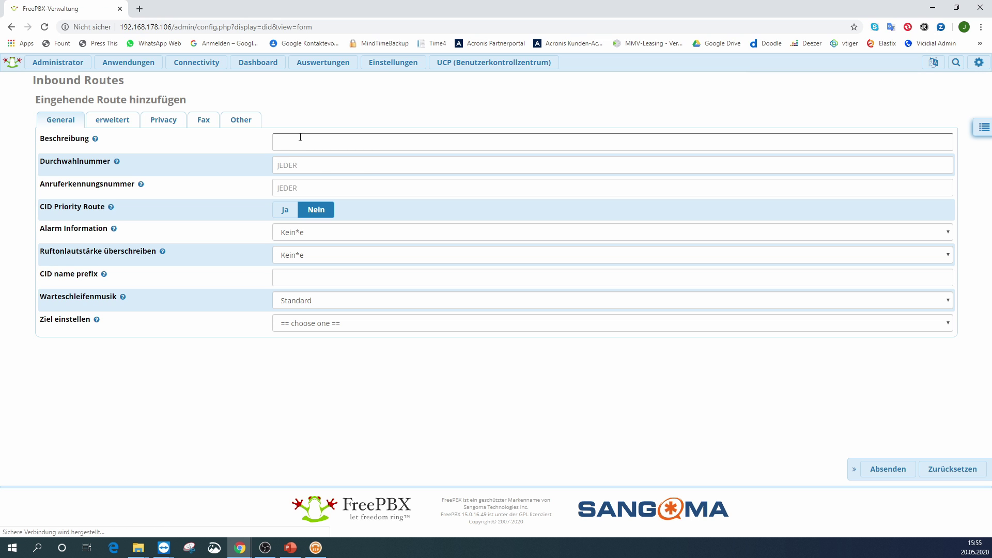
type("Sipgate_Basic")
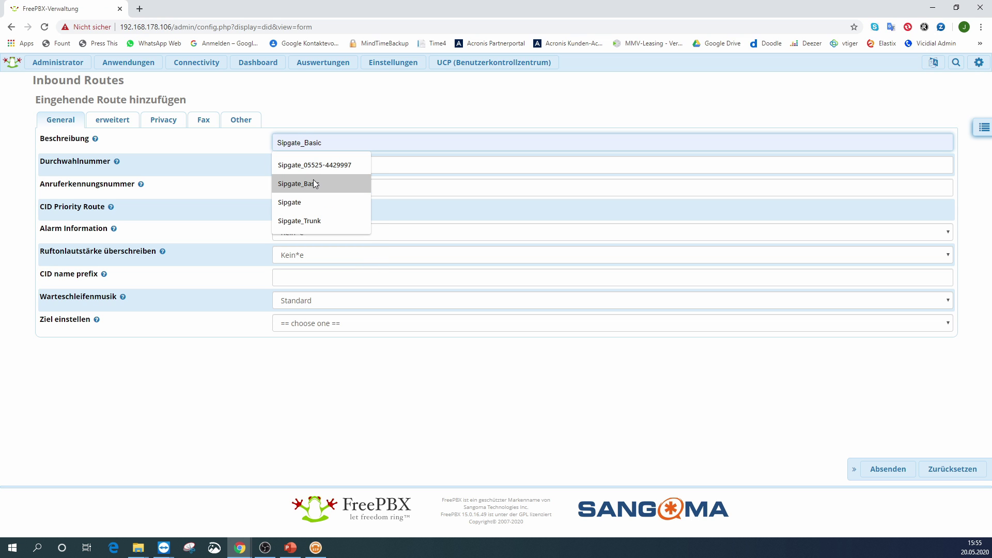
left_click(312, 184)
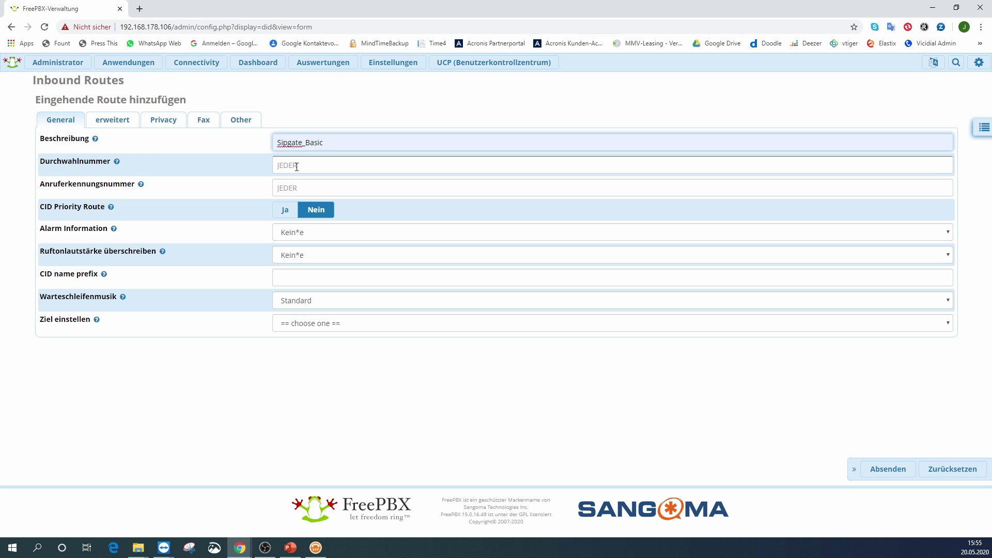
- Enter the Sipgate DID number, send calls to extension 80, and save the route
left_click(297, 166)
key("ctrl+v")
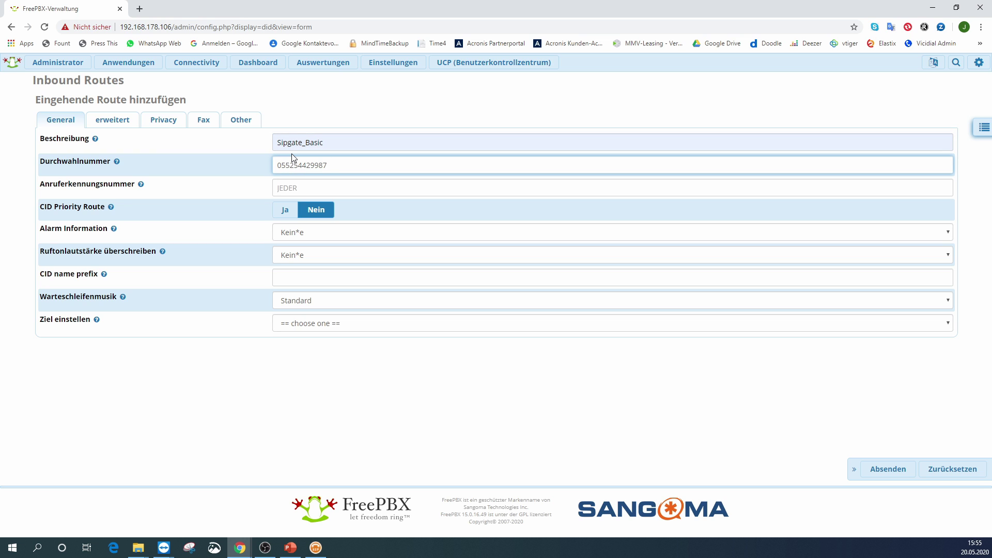
type("049")
mouse_move(129, 299)
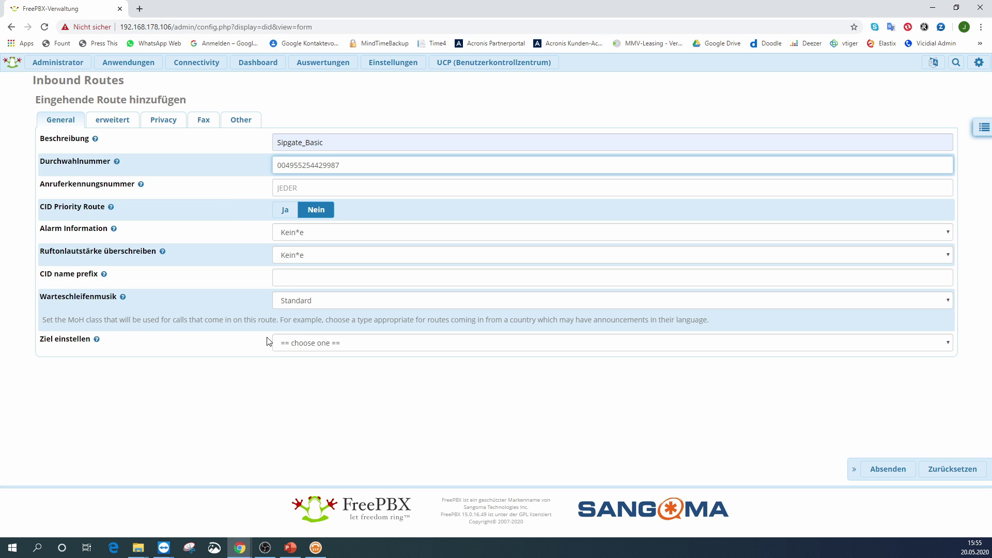
left_click(321, 325)
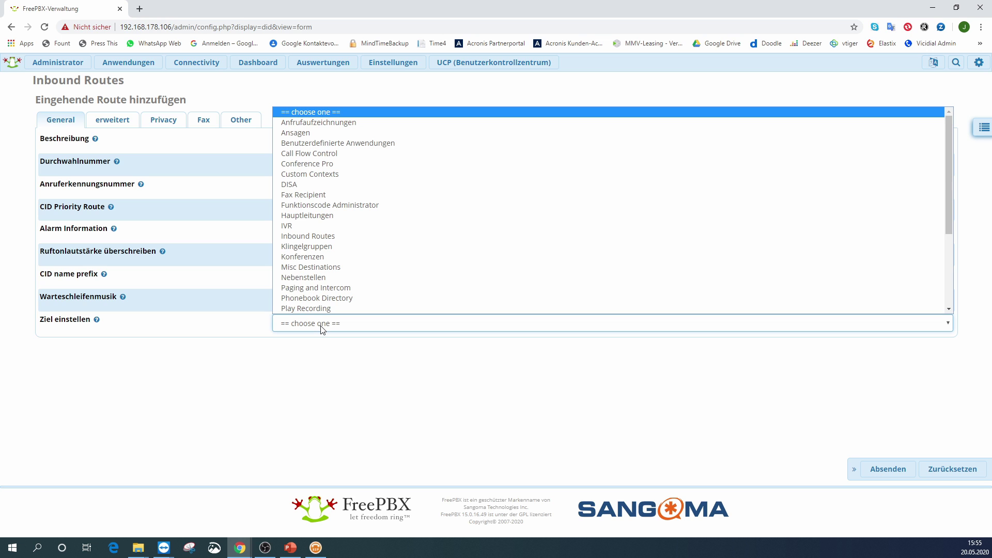
scroll(321, 300, "down", 1)
left_click(315, 257)
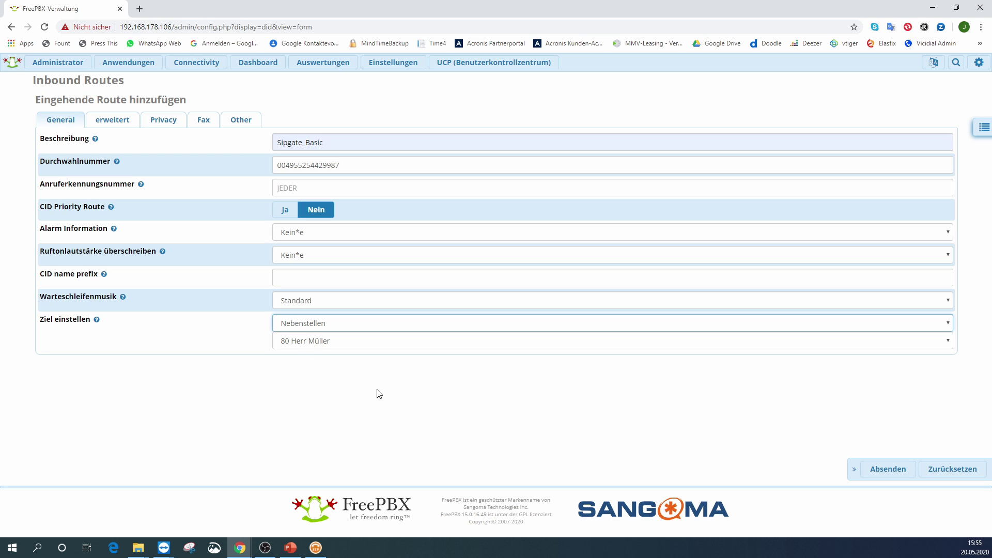
left_click(896, 473)
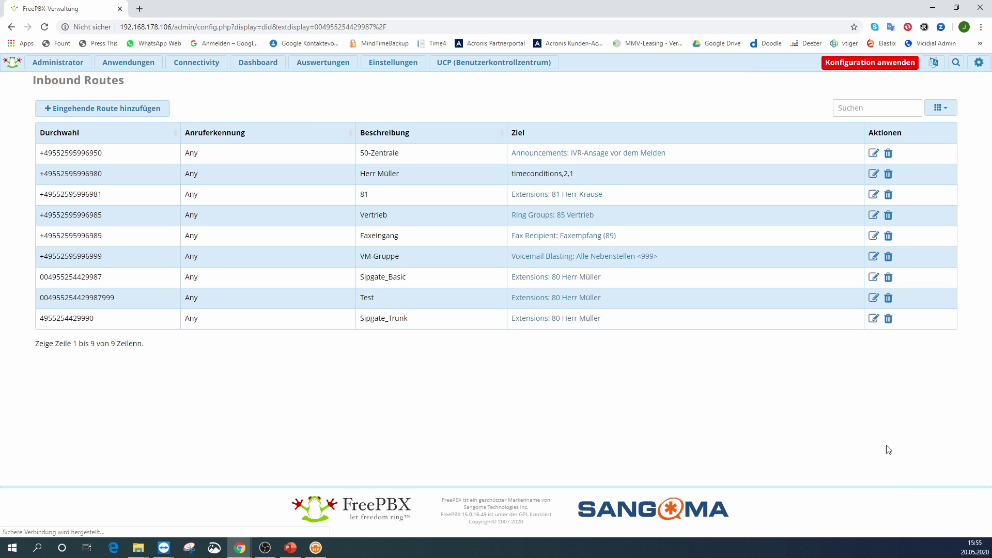
- Apply the configuration, confirm Sipgate_Basic shows Aktiviert in the trunks list, then go to Outbound Routes
left_click(860, 66)
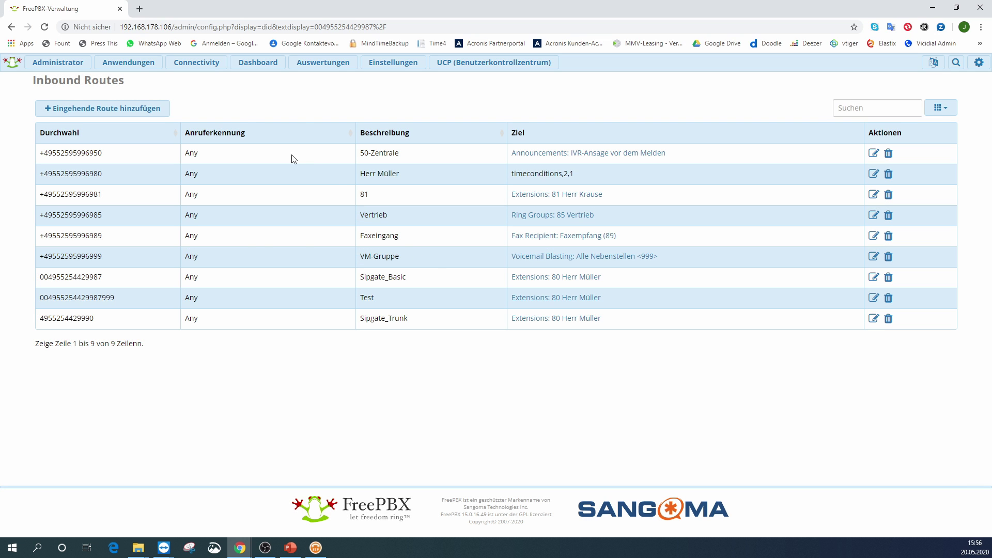
left_click(199, 70)
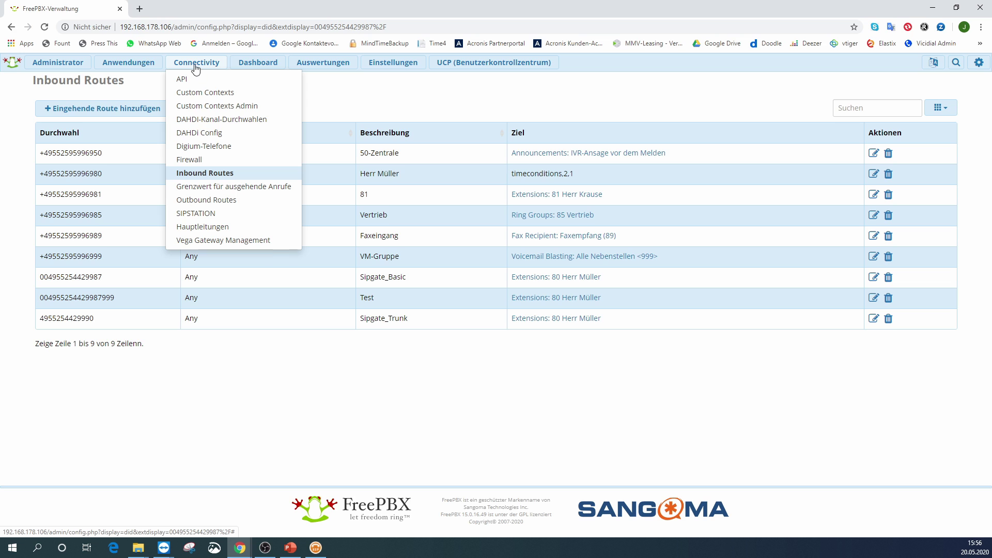
left_click(203, 226)
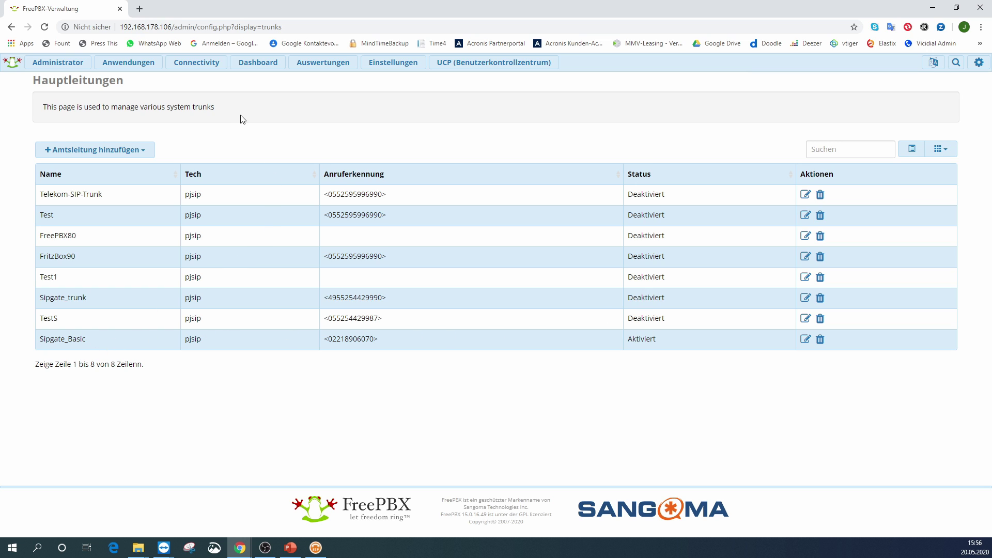
left_click(197, 63)
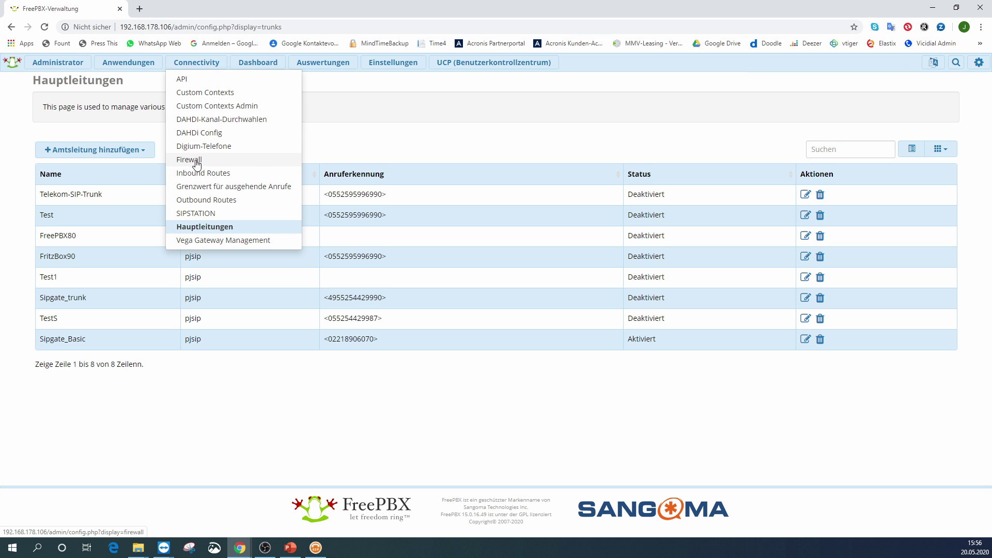
left_click(195, 200)
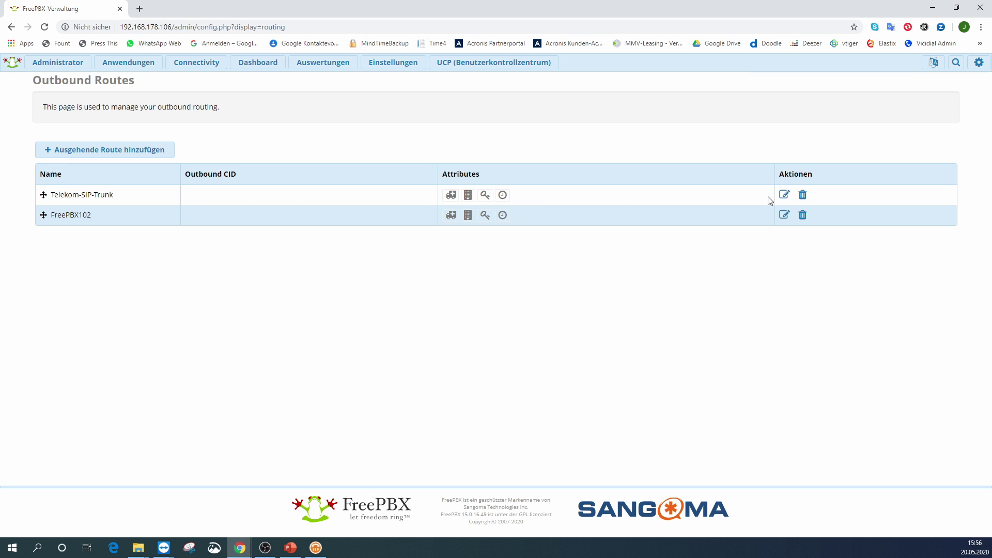
- Add Sipgate_Basic as the third trunk in Telekom-SIP-Trunk's trunk sequence and save it
left_click(785, 196)
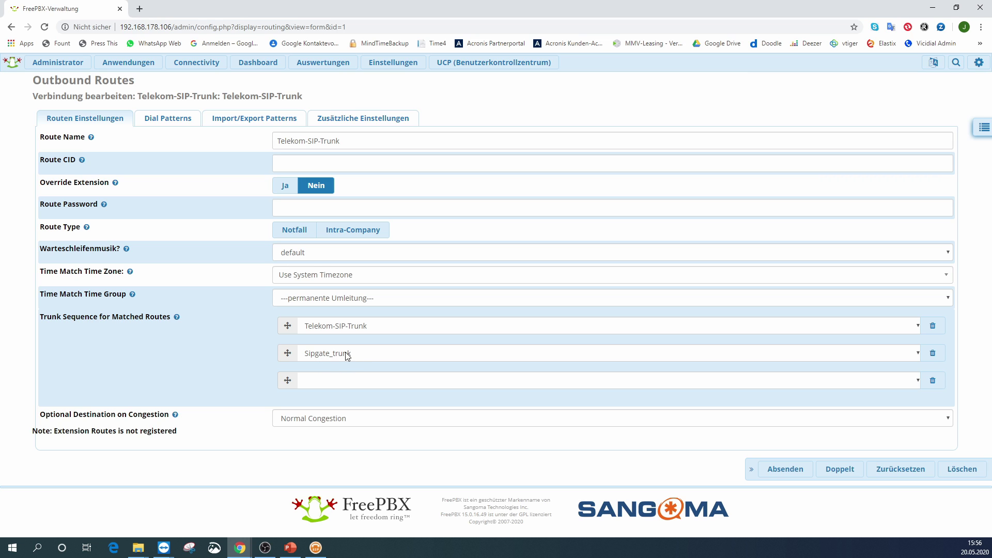
left_click(403, 381)
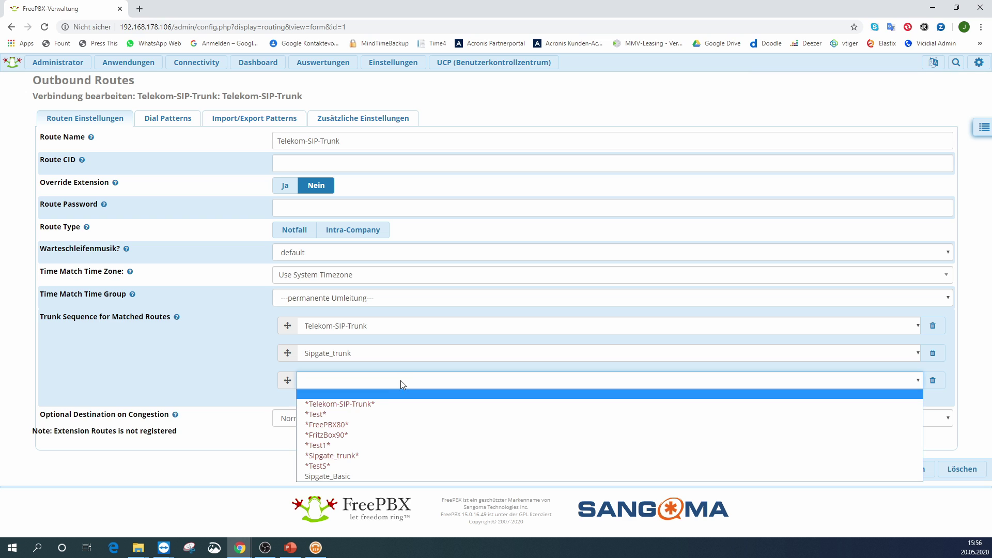
left_click(362, 474)
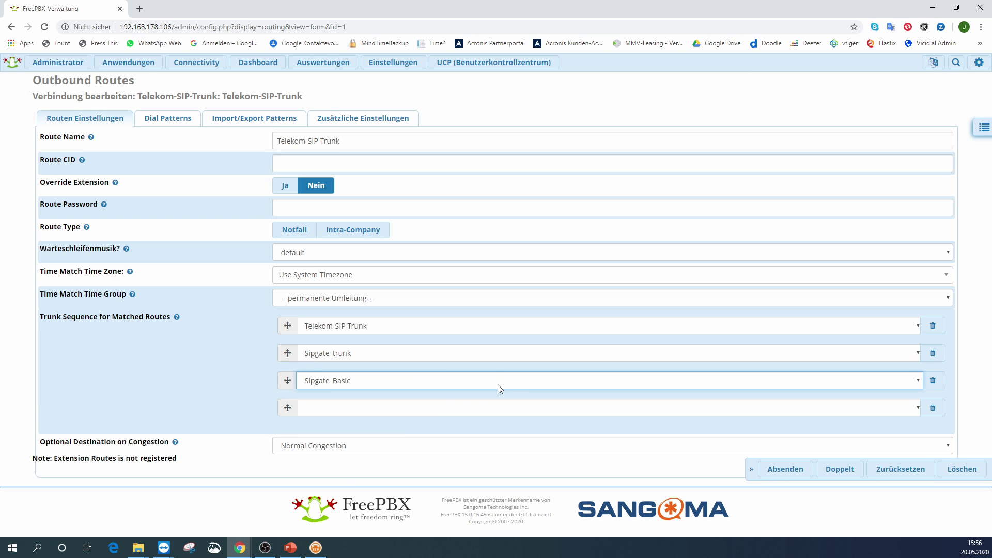
left_click(786, 470)
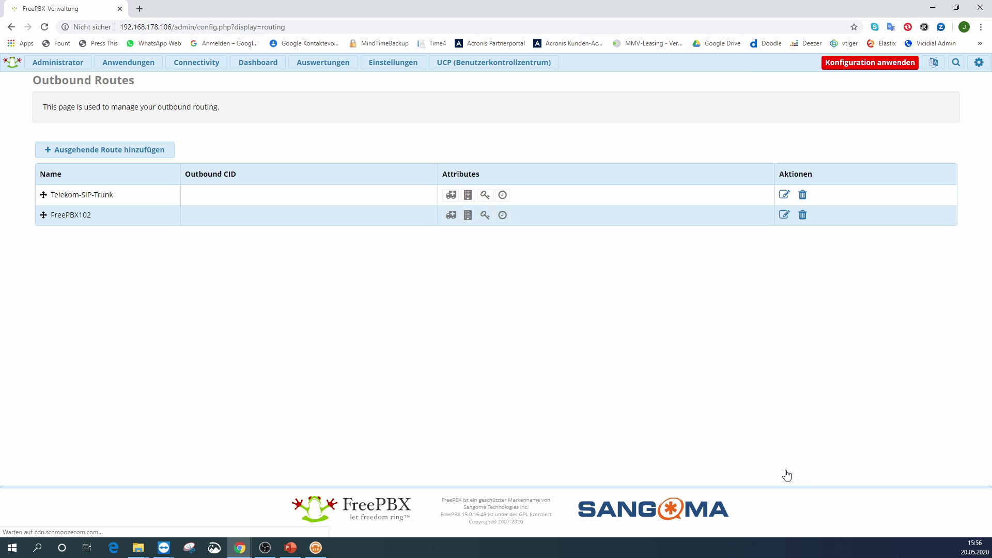
- Apply the configuration, then answer and end a test call from the mobile on extension 80 in PhonerLite
left_click(870, 63)
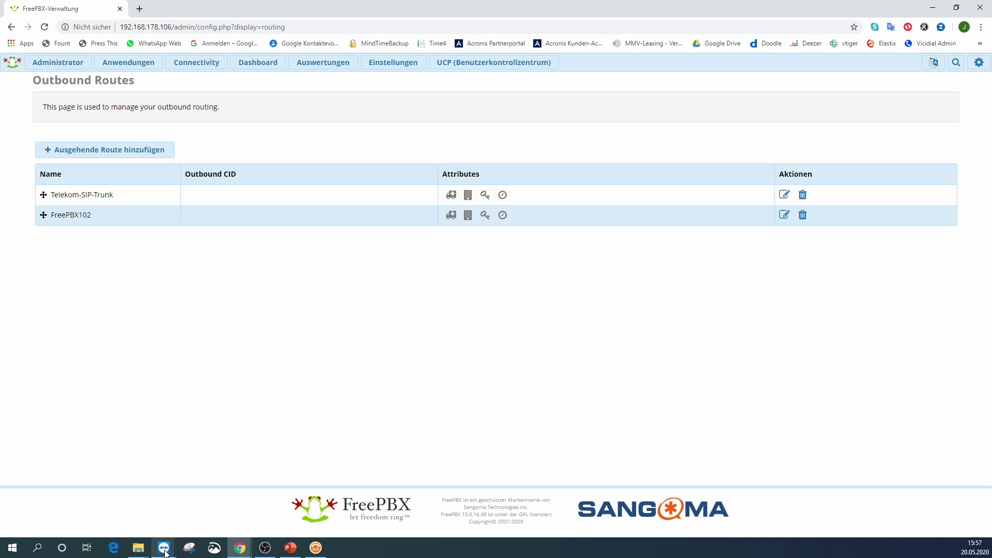
mouse_move(164, 547)
left_click(197, 525)
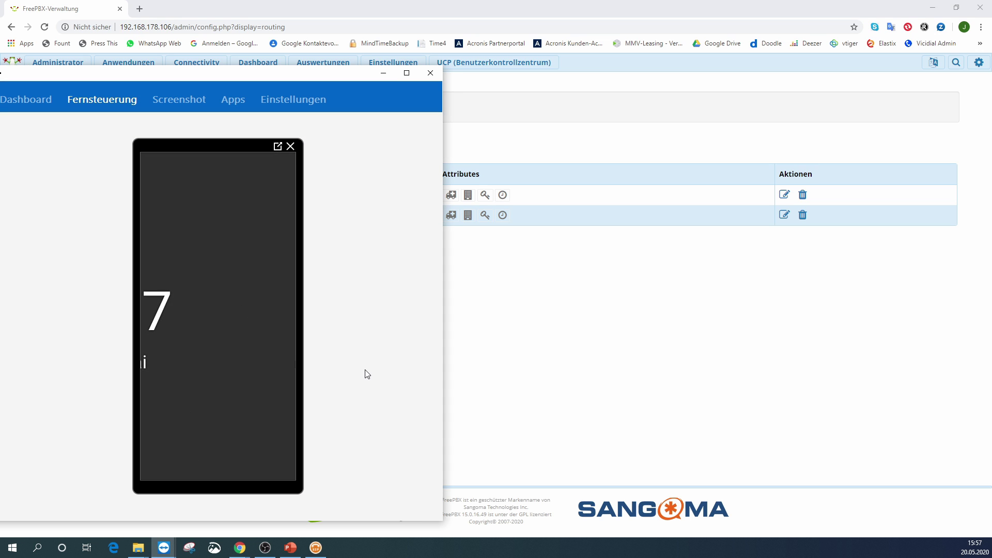
left_click(315, 548)
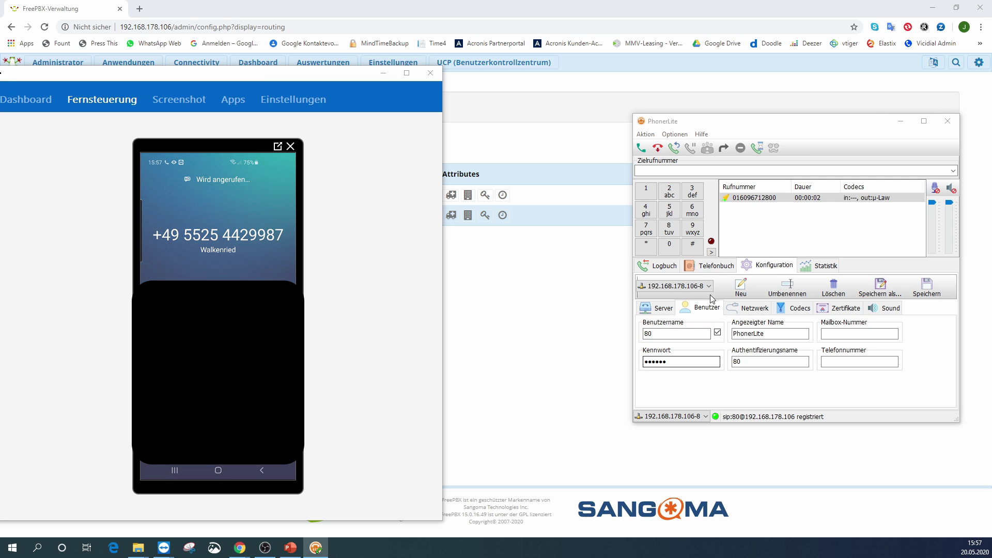
left_click(643, 149)
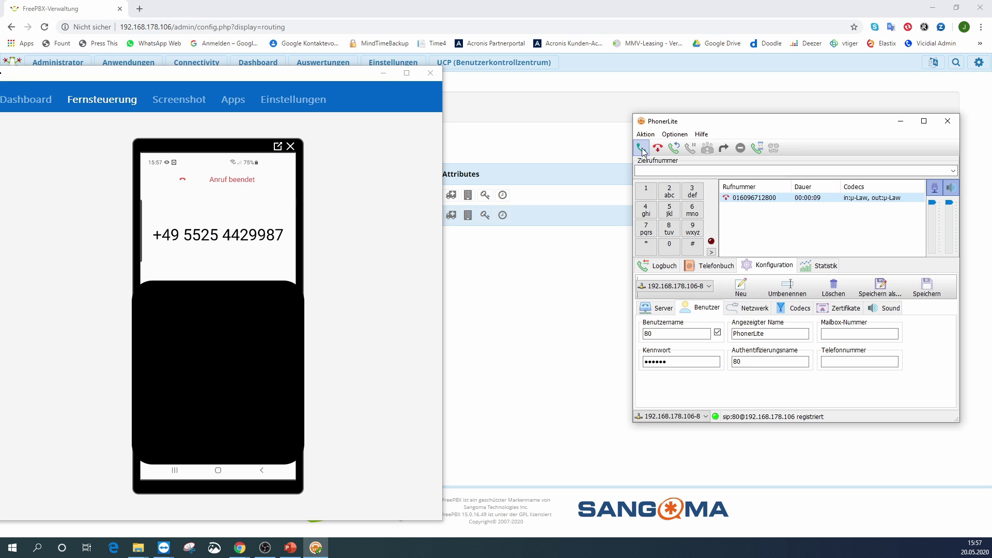
left_click(658, 149)
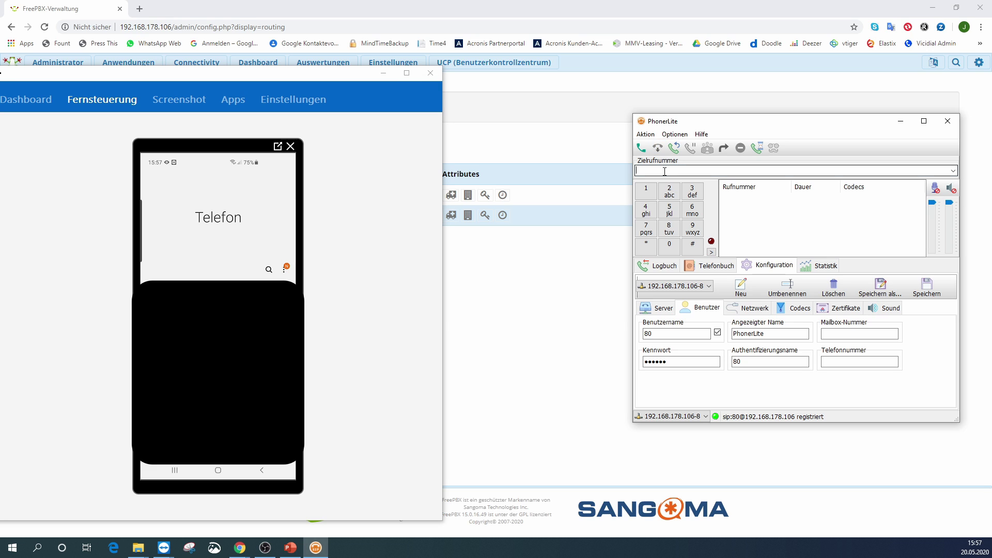
- In PhonerLite, call the previously dialled mobile number over the trunk, then hang up once connected
left_click(665, 171)
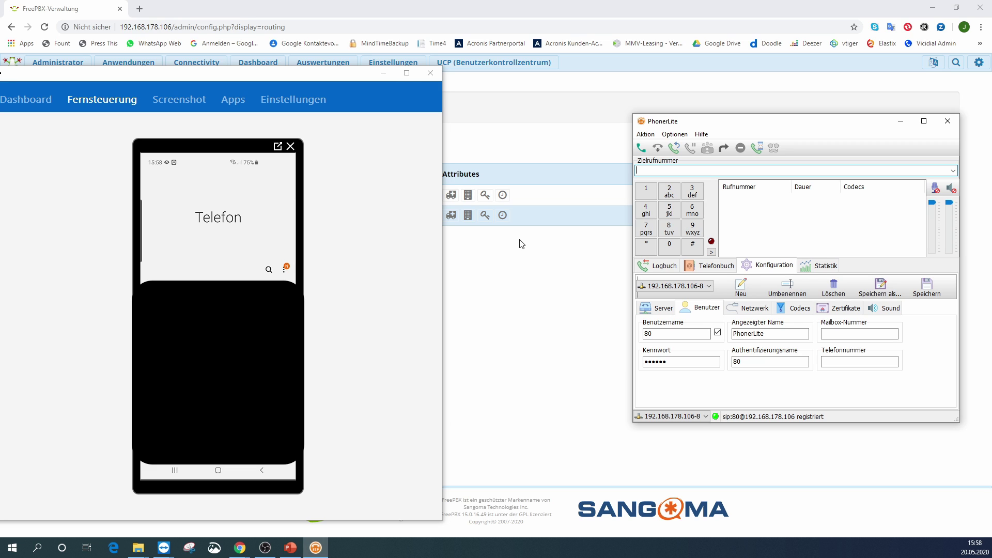
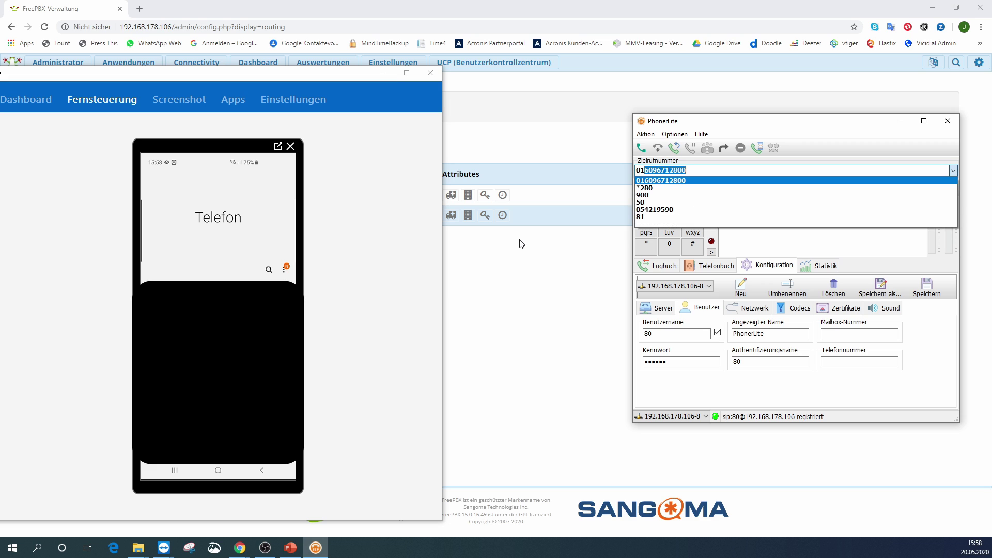
left_click(699, 181)
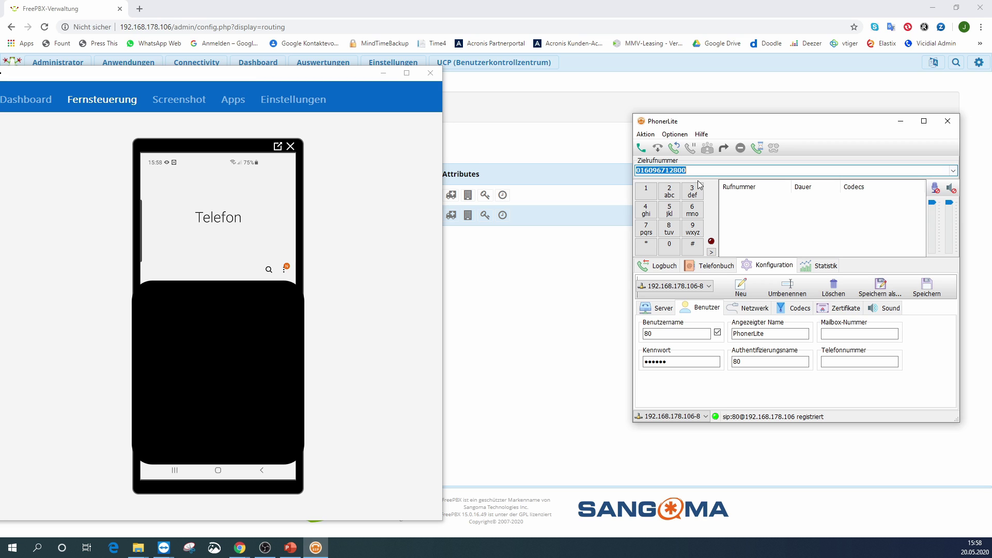
left_click(642, 148)
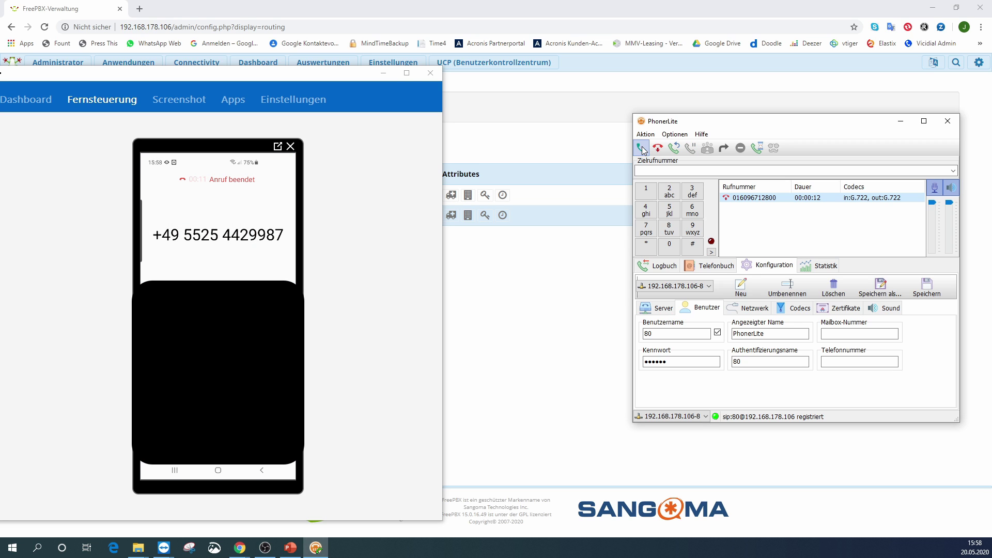
left_click(660, 149)
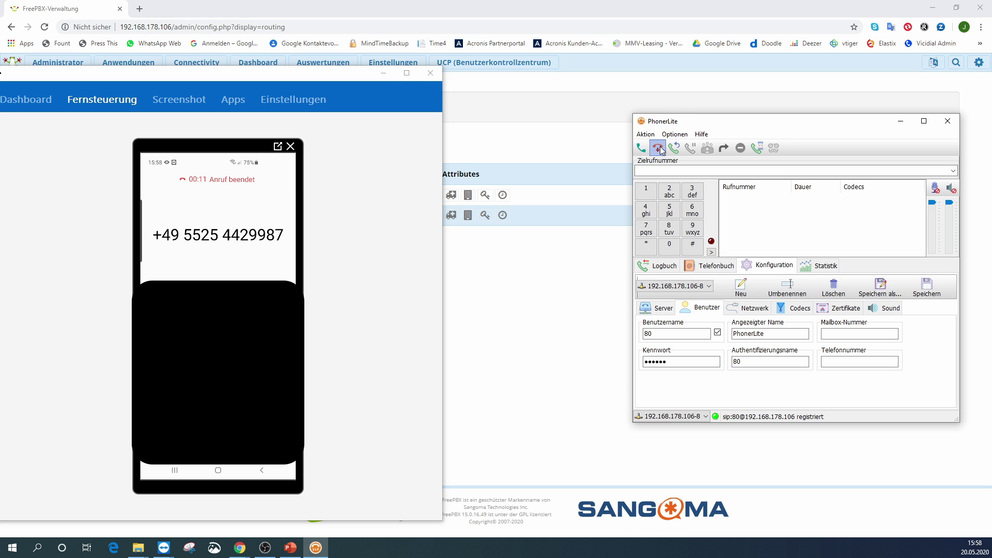